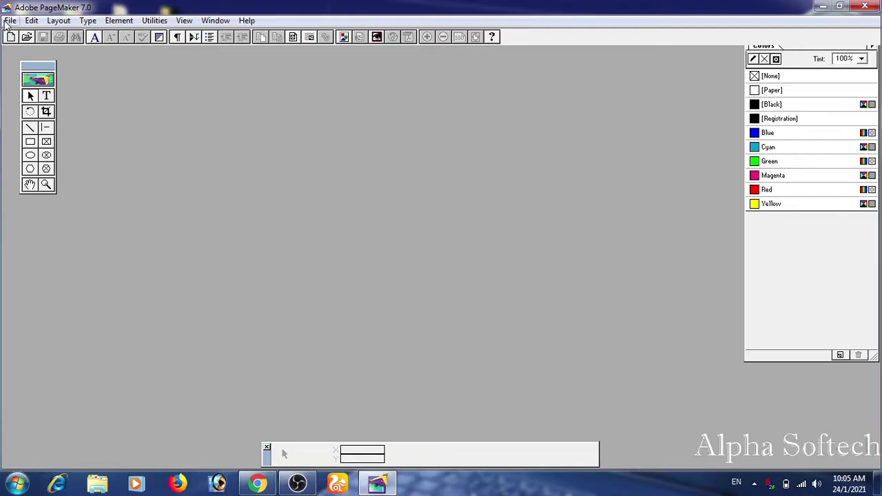
Create a new A4 document with inside, outside, top and bottom margins of 0.2 inches.
{"action": "left_click", "coordinate": [11, 20]}
{"action": "left_click", "coordinate": [31, 35]}
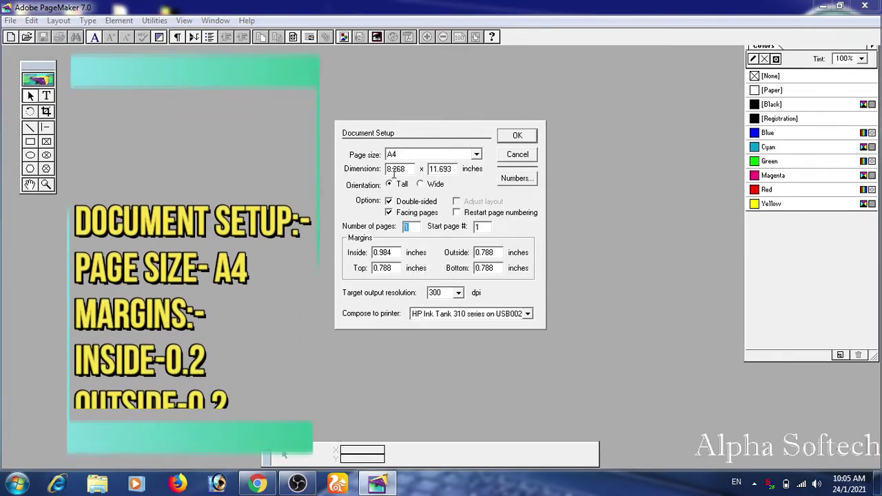
{"action": "left_click", "coordinate": [406, 155]}
{"action": "left_click", "coordinate": [405, 168]}
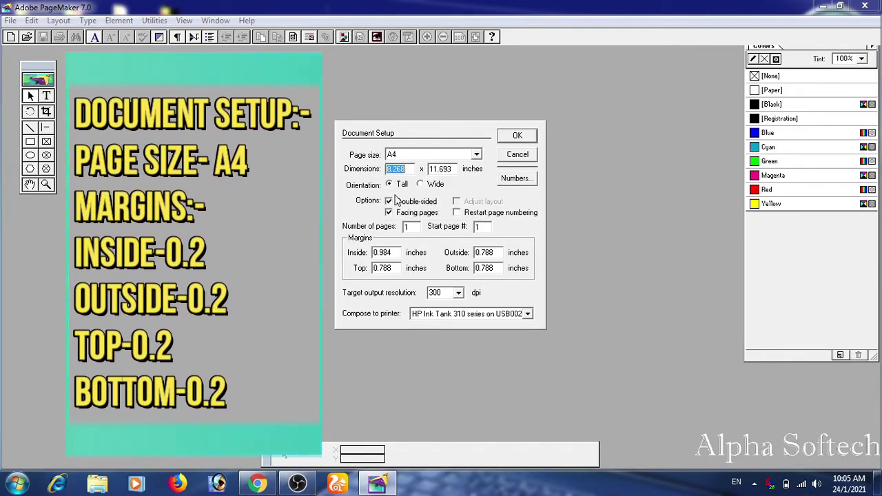
{"action": "double_click", "coordinate": [400, 252]}
{"action": "type", "text": "0.2"}
{"action": "key", "text": "Tab"}
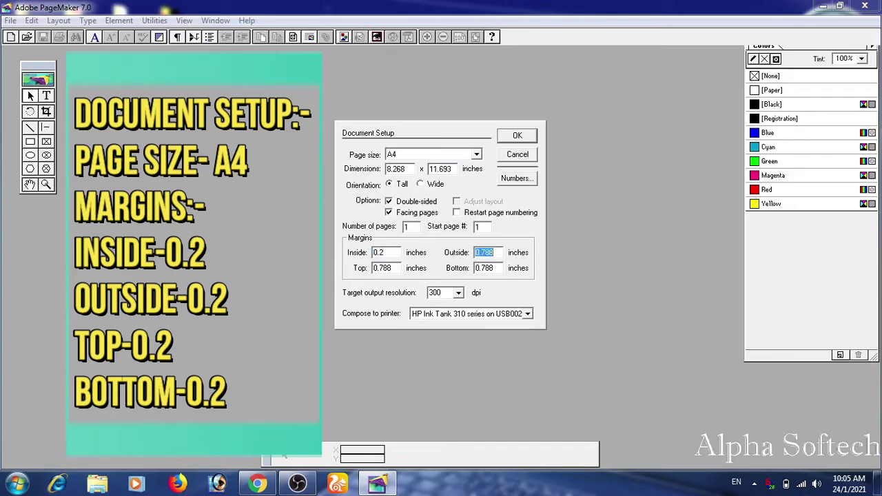
{"action": "type", "text": "0.2"}
{"action": "key", "text": "Tab"}
{"action": "type", "text": "0.2"}
{"action": "key", "text": "Tab"}
{"action": "type", "text": "0.2"}
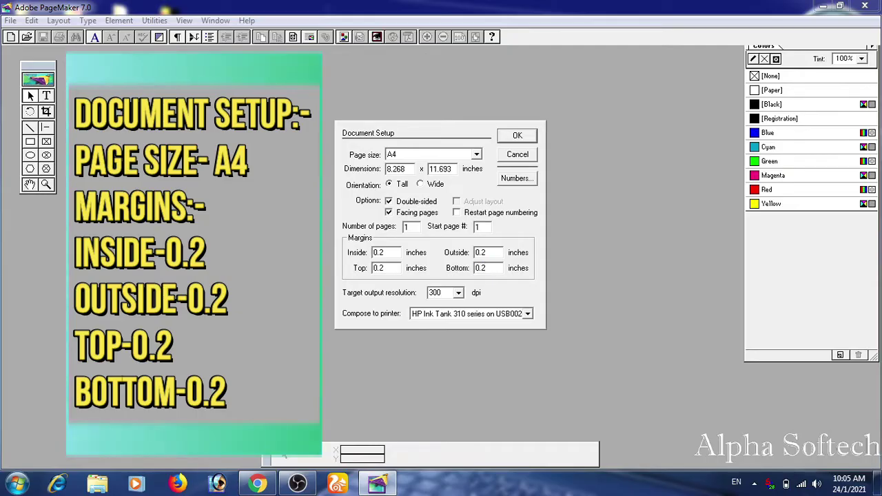
{"action": "left_click", "coordinate": [528, 137]}
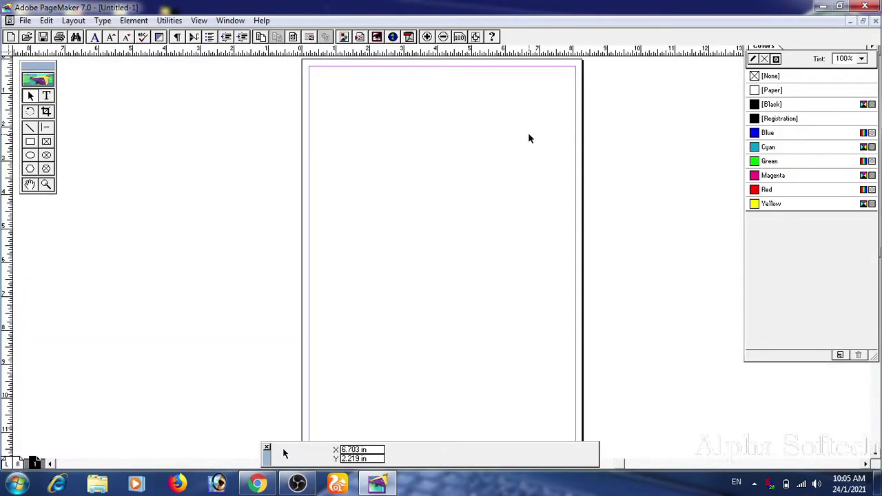
Draw a rectangle about 7.88 by 0.73 inches across the top of the page and add the text "Creative Computer" in it.
{"action": "left_click", "coordinate": [31, 142]}
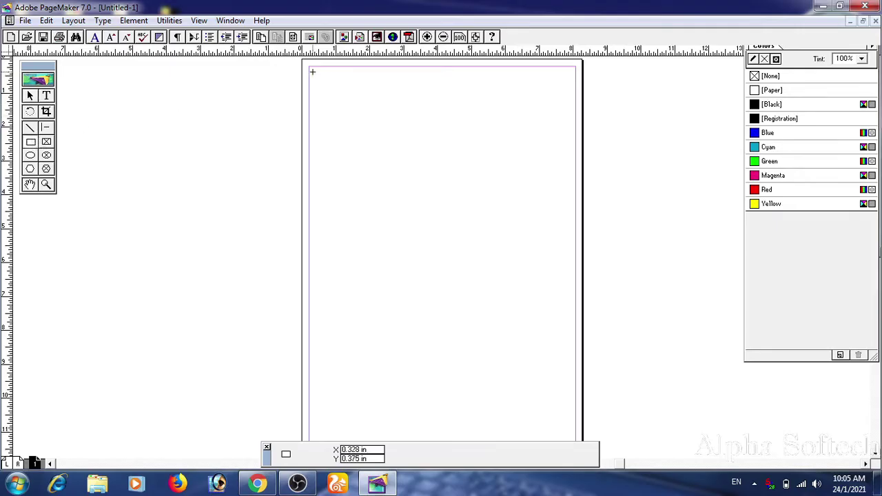
{"action": "left_click_drag", "start_coordinate": [312, 71], "coordinate": [575, 97]}
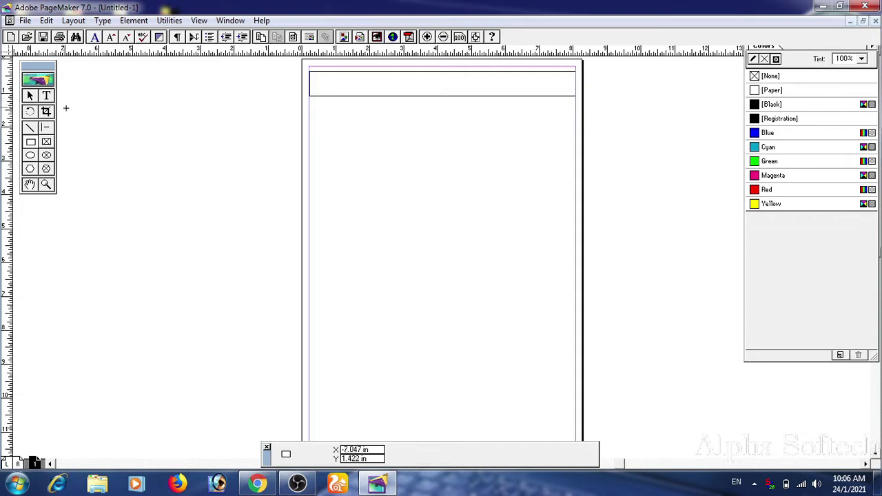
{"action": "left_click", "coordinate": [46, 96]}
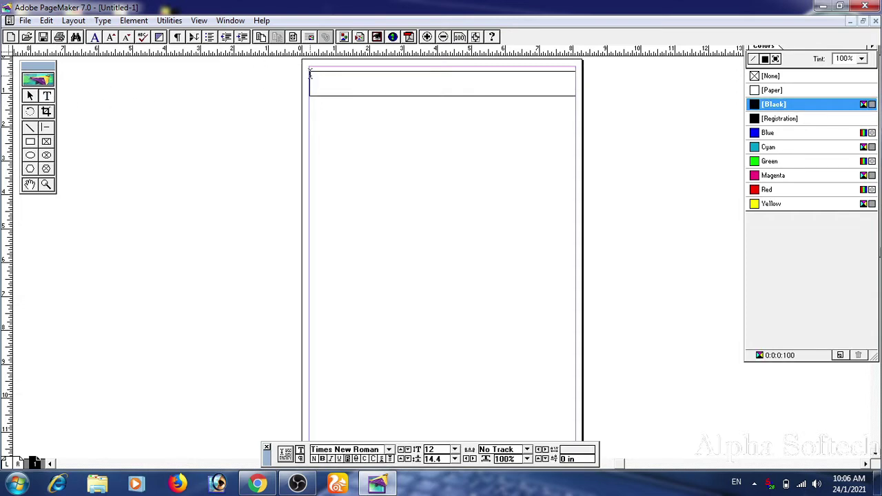
{"action": "left_click_drag", "start_coordinate": [310, 75], "coordinate": [576, 96]}
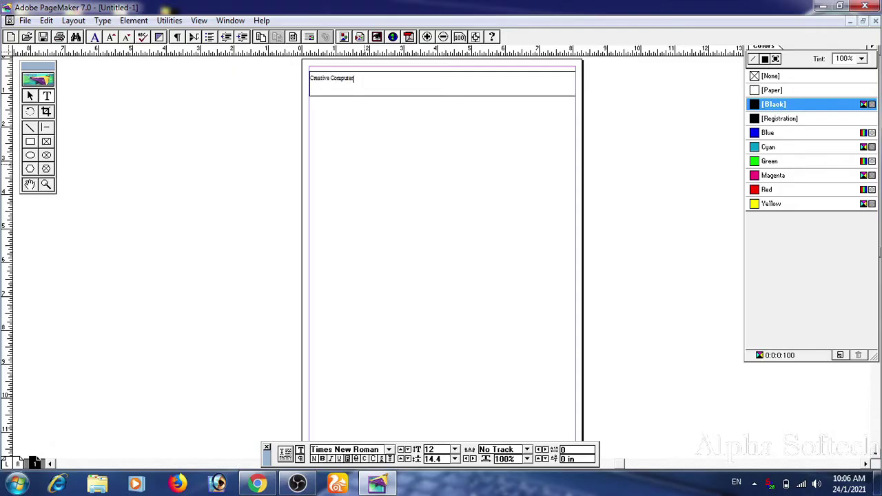
Set the font size of the "Creative Computer" heading to 60.
{"action": "left_click_drag", "start_coordinate": [357, 80], "coordinate": [305, 77]}
{"action": "left_click", "coordinate": [455, 449]}
{"action": "left_click", "coordinate": [441, 419]}
{"action": "left_click", "coordinate": [455, 450]}
{"action": "left_click", "coordinate": [440, 431]}
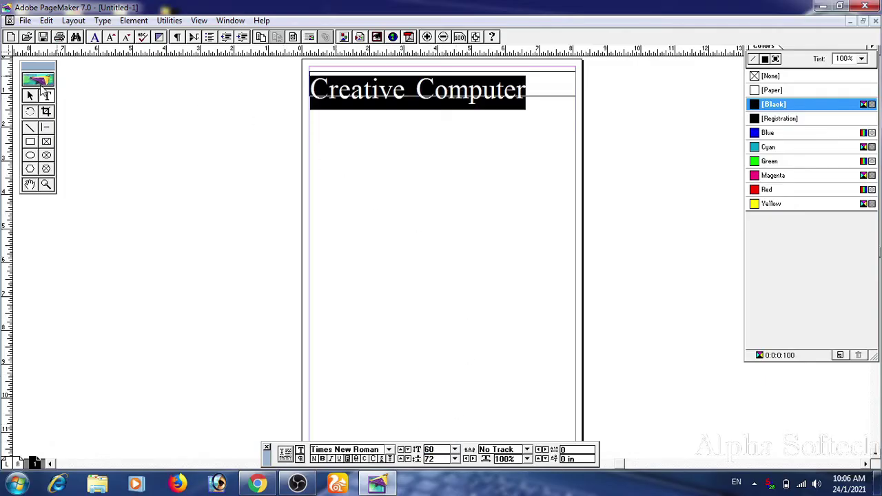
Increase the rectangle's height to about 0.88 inches and center the "Creative Computer" text block inside it.
{"action": "left_click", "coordinate": [30, 96]}
{"action": "left_click", "coordinate": [383, 89]}
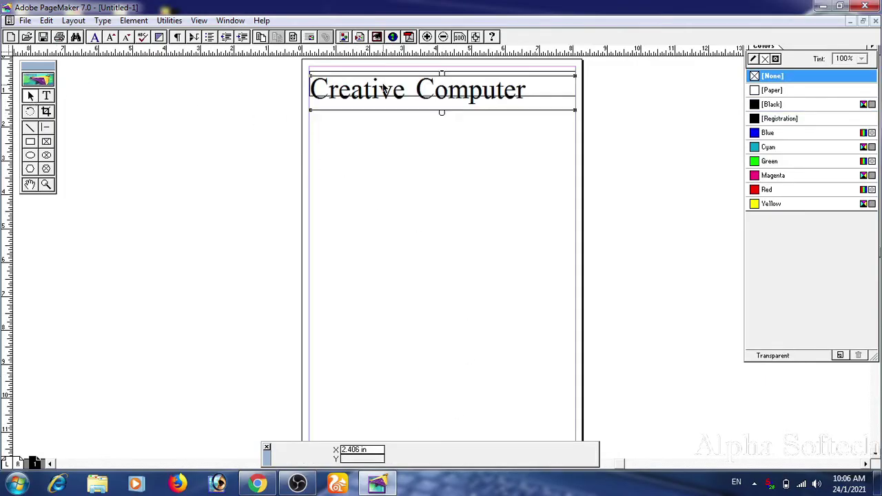
{"action": "left_click_drag", "start_coordinate": [383, 88], "coordinate": [389, 84]}
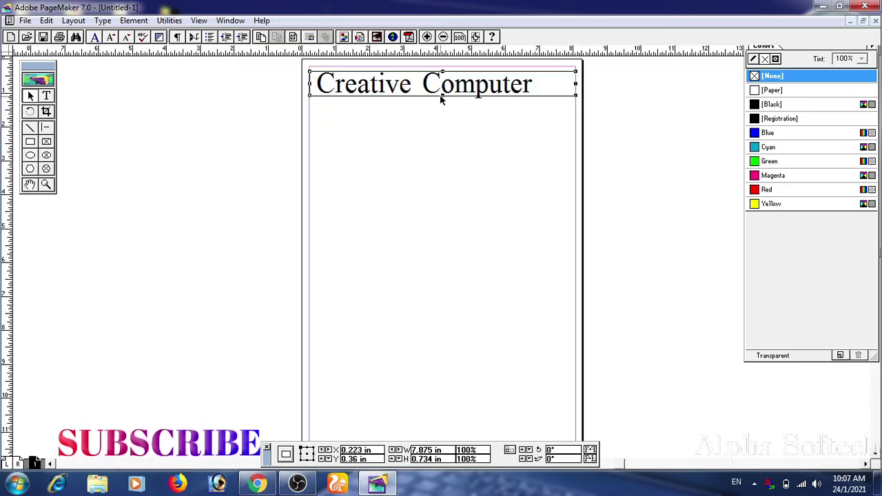
{"action": "mouse_move", "coordinate": [443, 96]}
{"action": "left_mouse_down"}
{"action": "mouse_move", "coordinate": [445, 108]}
{"action": "mouse_move", "coordinate": [445, 100]}
{"action": "left_mouse_up"}
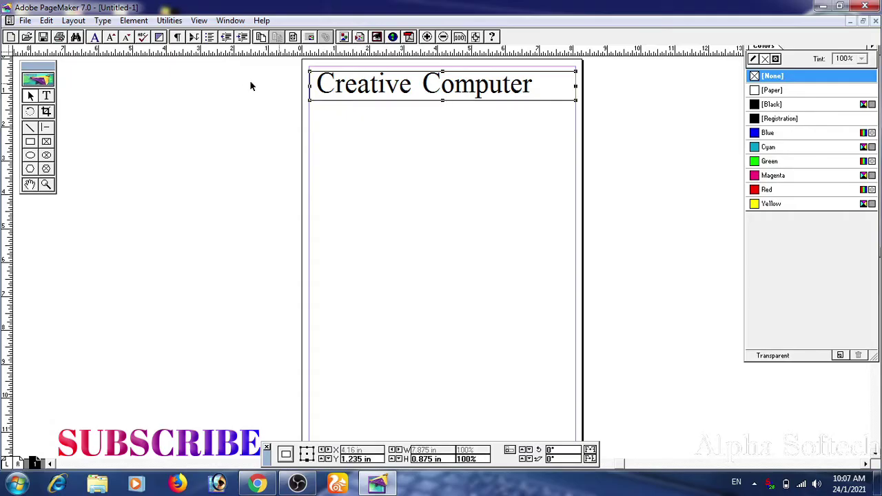
{"action": "left_click_drag", "start_coordinate": [334, 95], "coordinate": [352, 93]}
{"action": "left_click", "coordinate": [367, 167]}
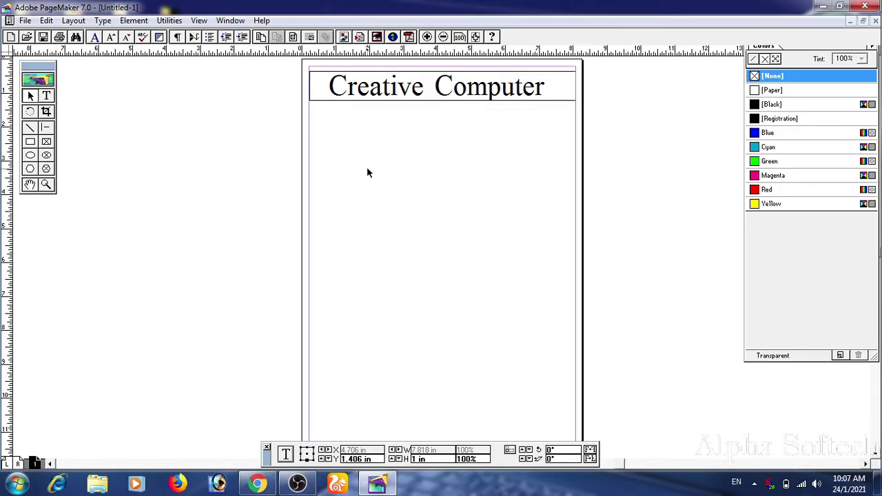
Fill the rectangle behind the heading with Red.
{"action": "left_click", "coordinate": [324, 85]}
{"action": "left_click", "coordinate": [769, 135]}
{"action": "left_click", "coordinate": [775, 161]}
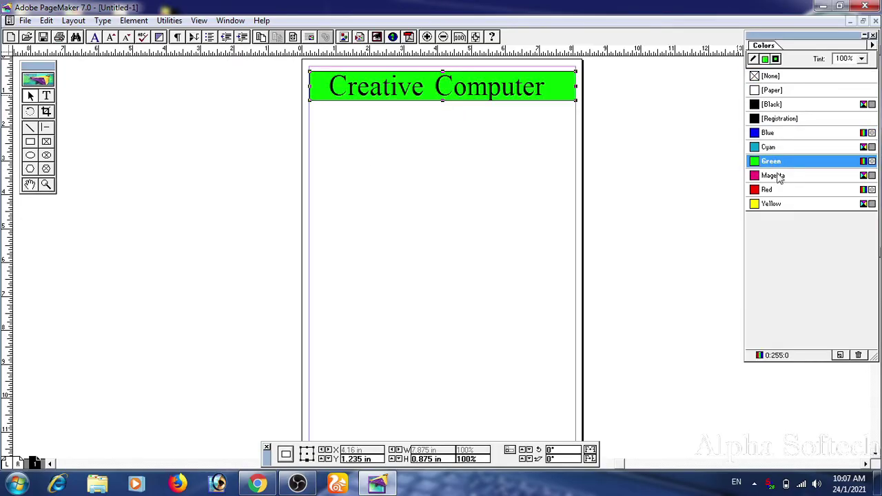
{"action": "left_click", "coordinate": [777, 189]}
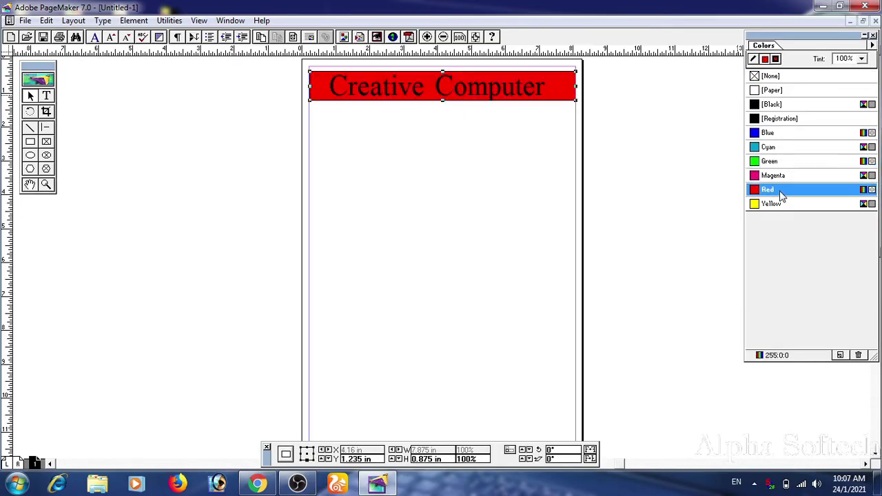
Color the "Creative Computer" heading text Yellow and reselect the rectangle behind it.
{"action": "left_click", "coordinate": [438, 84]}
{"action": "key", "text": "shift+F4"}
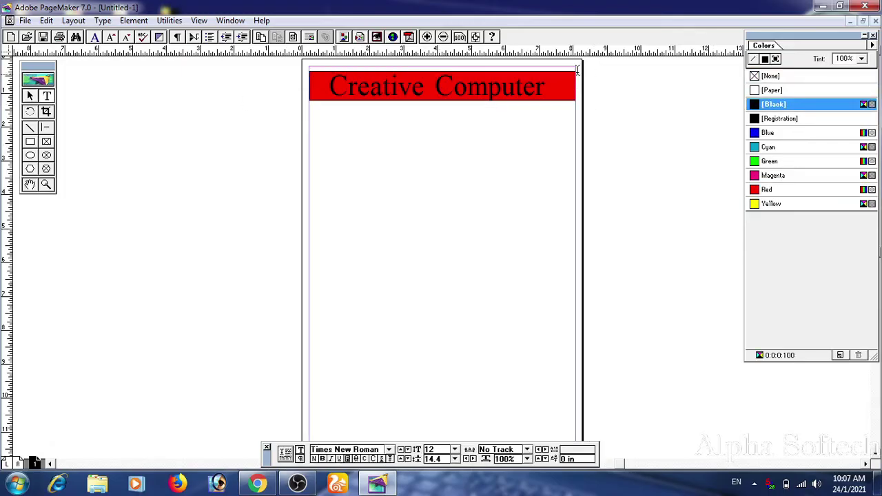
{"action": "left_click_drag", "start_coordinate": [546, 87], "coordinate": [355, 95]}
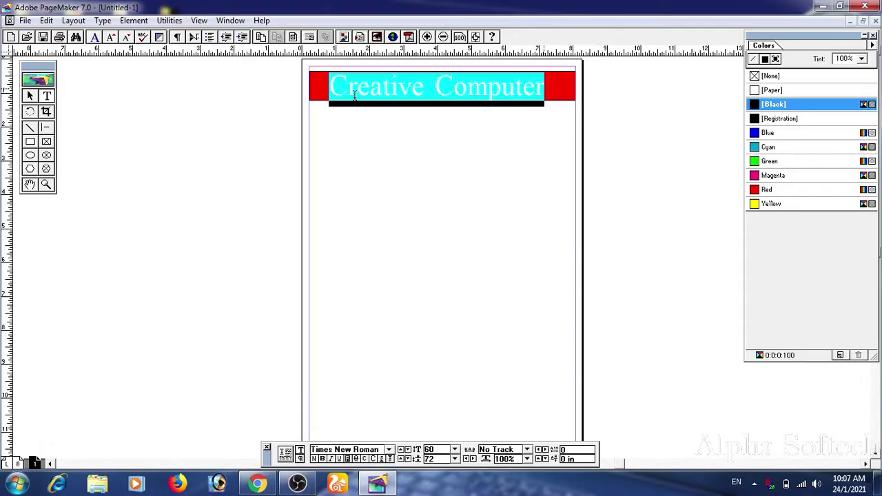
{"action": "left_click", "coordinate": [757, 204]}
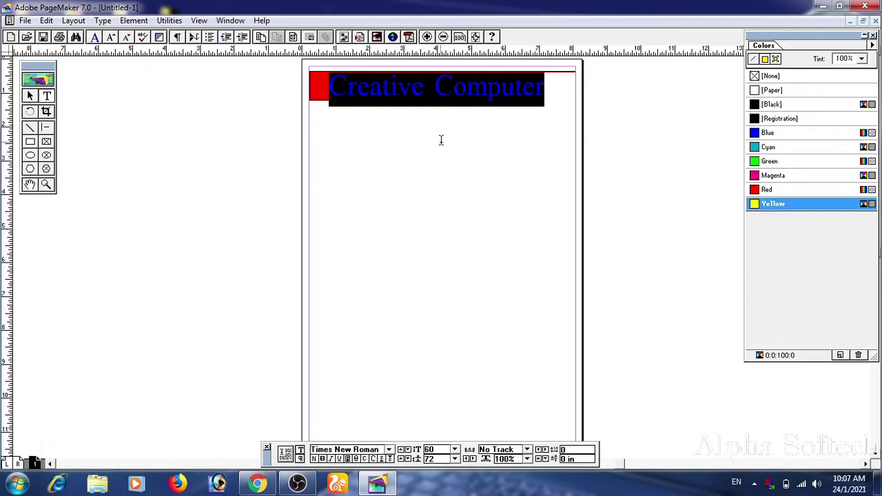
{"action": "left_click", "coordinate": [387, 142]}
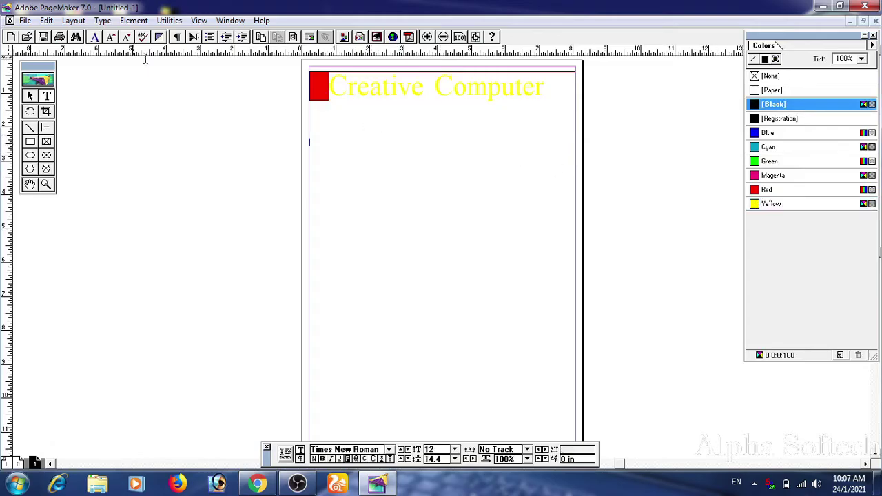
{"action": "left_click", "coordinate": [31, 97]}
{"action": "left_click", "coordinate": [321, 97]}
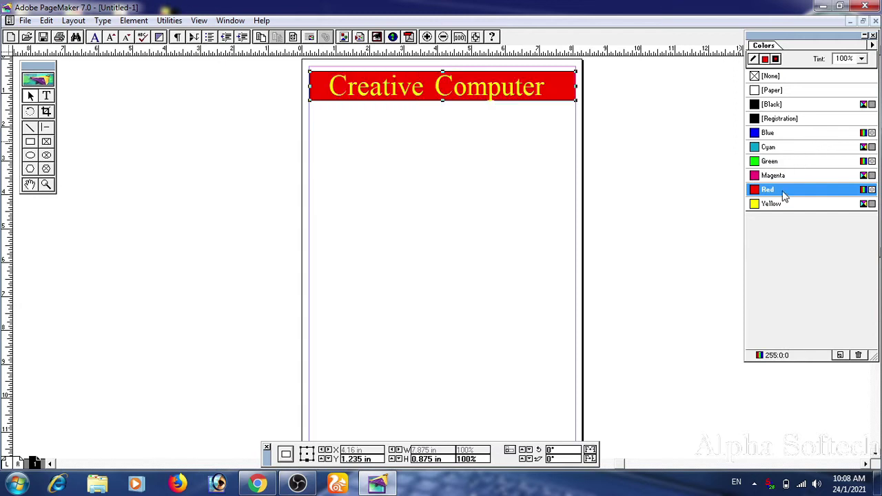
Configure the Polygon tool for a many-pointed star and draw a starburst about 7.77 by 3.75 inches below the banner.
{"action": "double_click", "coordinate": [29, 169]}
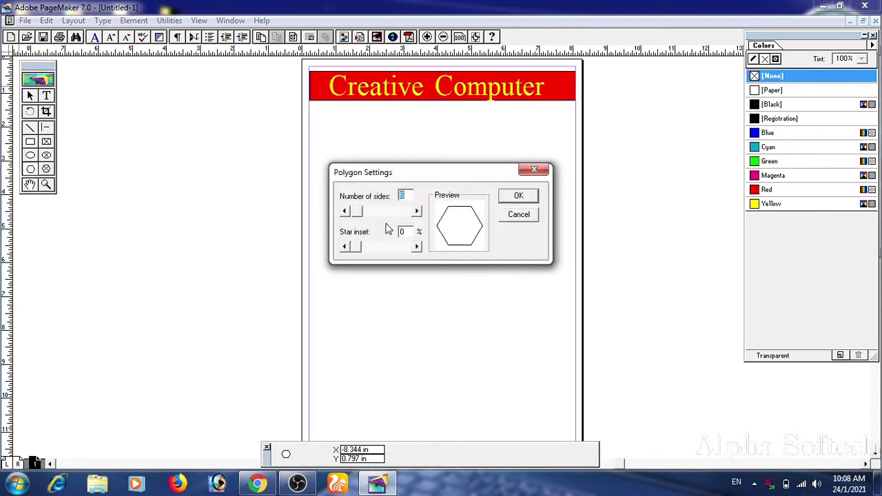
{"action": "left_click", "coordinate": [365, 213]}
{"action": "left_click", "coordinate": [365, 213]}
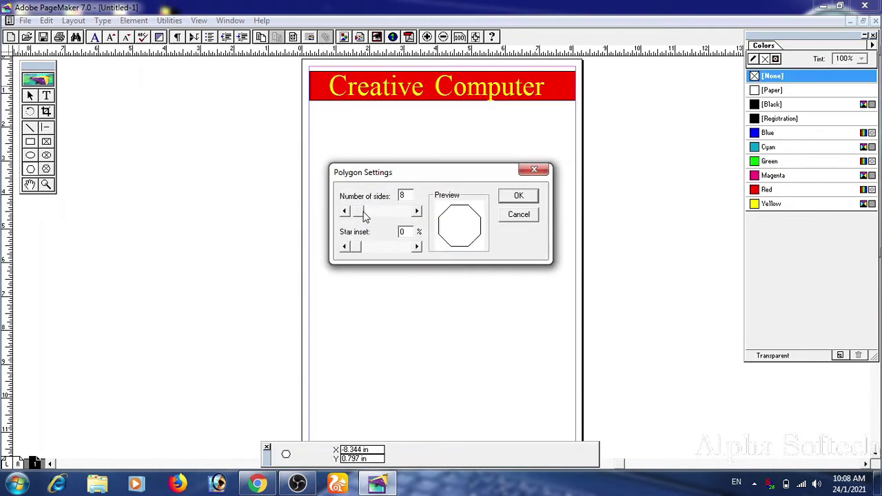
{"action": "left_click_drag", "start_coordinate": [365, 215], "coordinate": [372, 216]}
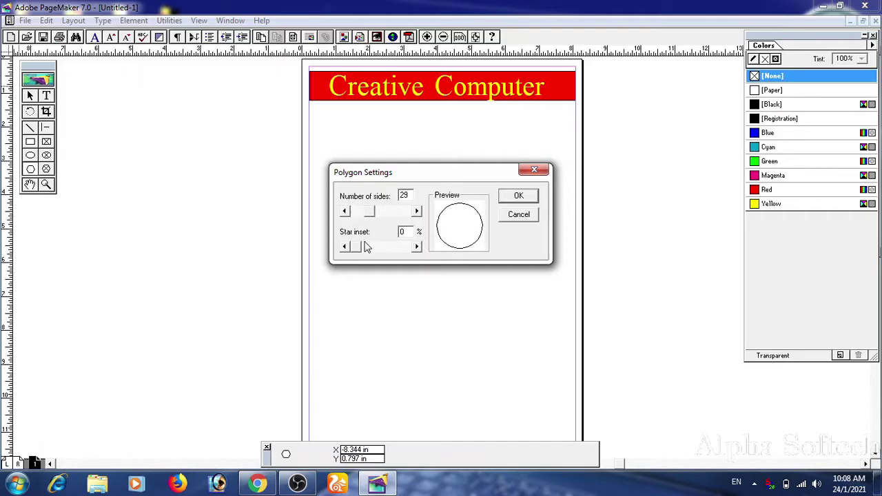
{"action": "mouse_move", "coordinate": [366, 248]}
{"action": "left_mouse_down"}
{"action": "mouse_move", "coordinate": [378, 248]}
{"action": "mouse_move", "coordinate": [369, 249]}
{"action": "left_mouse_up"}
{"action": "mouse_move", "coordinate": [372, 211]}
{"action": "left_mouse_down"}
{"action": "mouse_move", "coordinate": [387, 216]}
{"action": "mouse_move", "coordinate": [360, 213]}
{"action": "left_mouse_up"}
{"action": "left_click", "coordinate": [513, 195]}
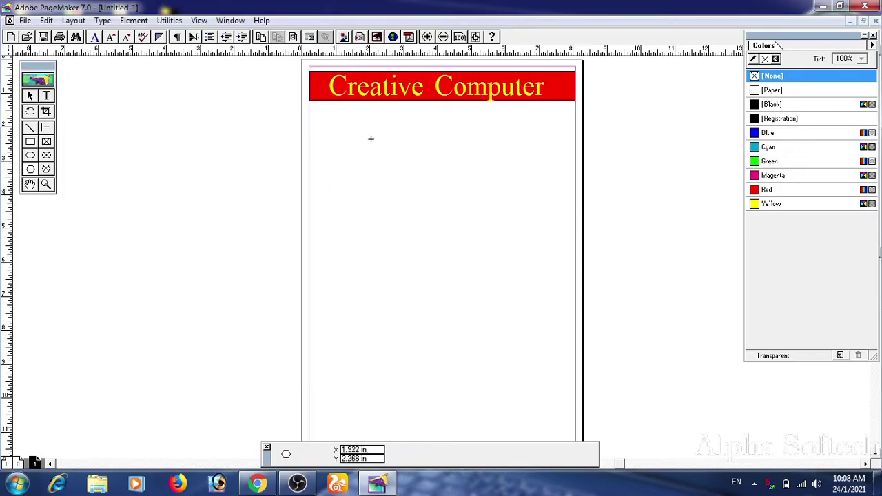
{"action": "left_click_drag", "start_coordinate": [324, 138], "coordinate": [571, 270]}
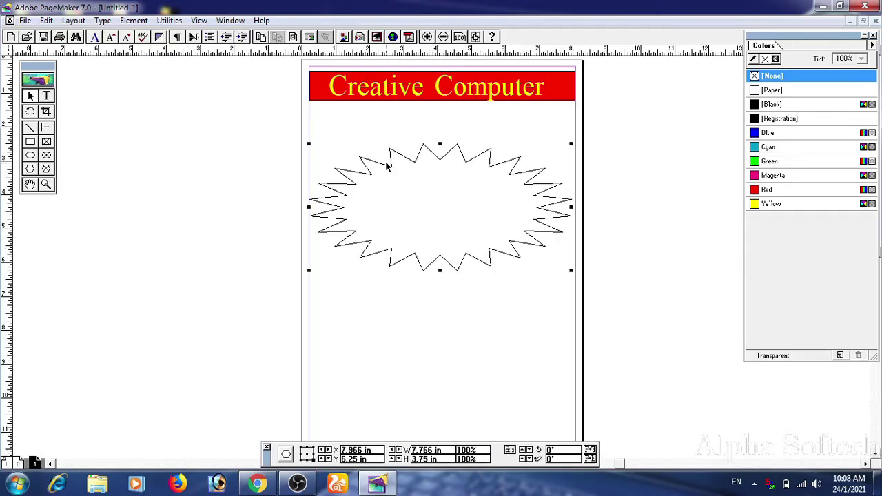
{"action": "left_click", "coordinate": [387, 166]}
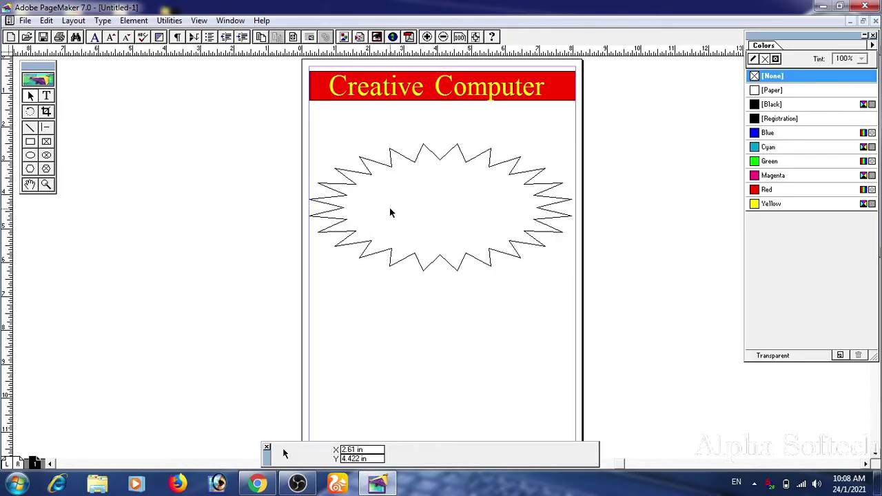
Add the text "New Batch Start on 20 FEB" at size 36 inside the starburst, indenting the date on the second line.
{"action": "left_click", "coordinate": [46, 97]}
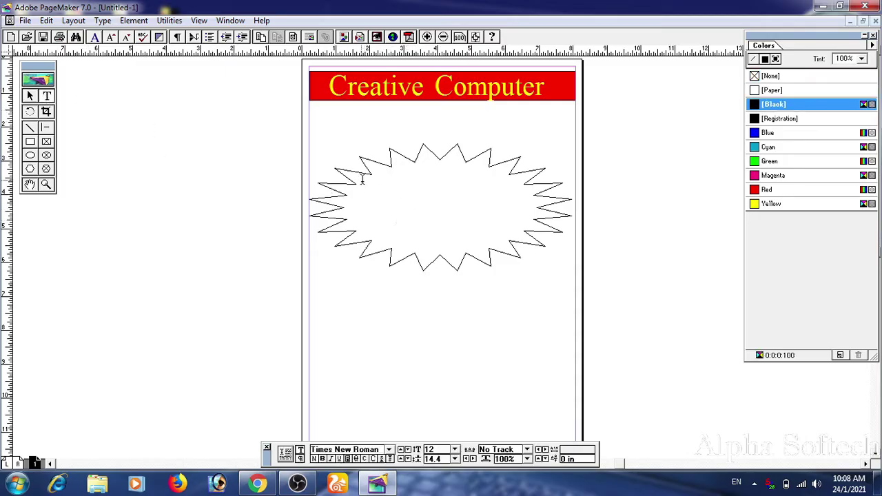
{"action": "left_click_drag", "start_coordinate": [357, 179], "coordinate": [538, 254]}
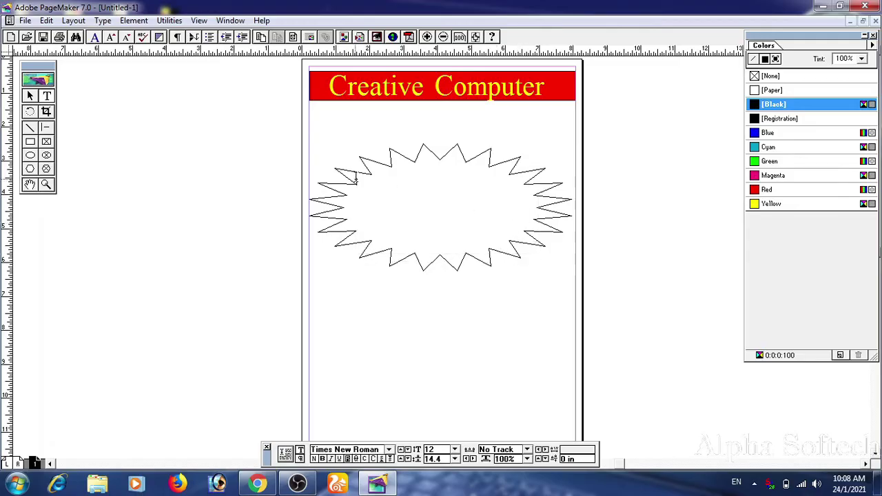
{"action": "left_click", "coordinate": [455, 449]}
{"action": "left_click", "coordinate": [434, 424]}
{"action": "type", "text": "New "}
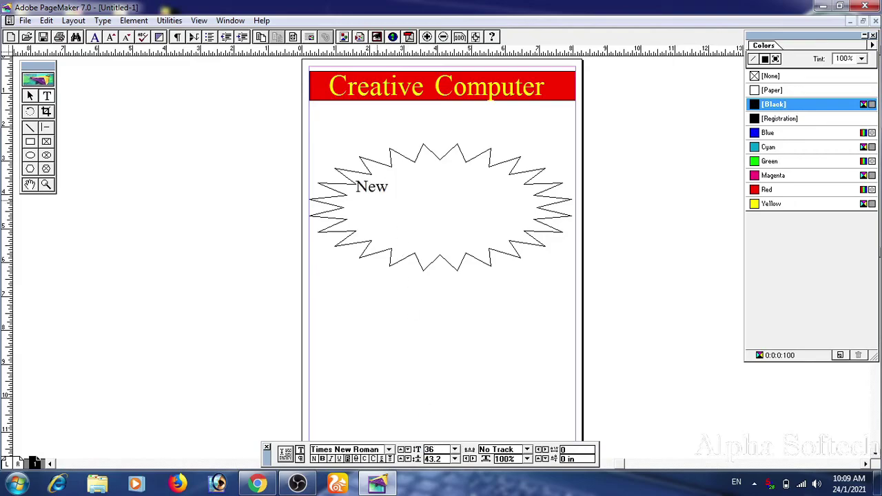
{"action": "type", "text": "Batch S"}
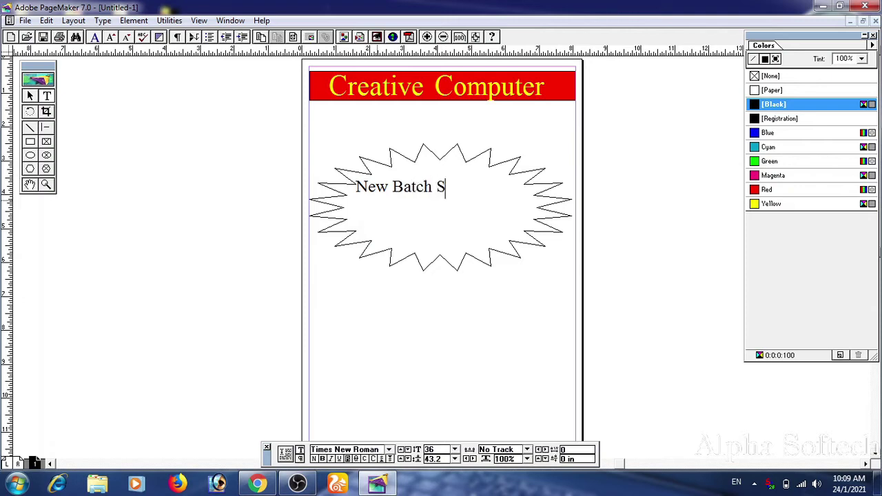
{"action": "type", "text": "tart"}
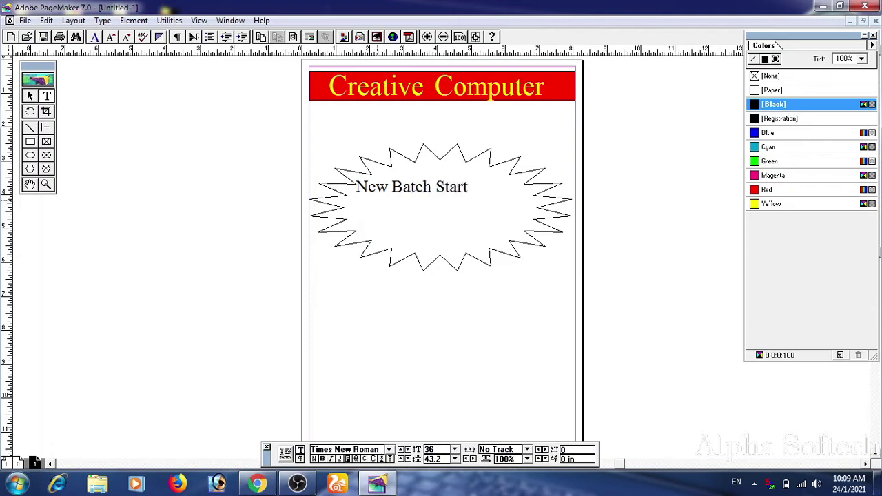
{"action": "type", "text": " on "}
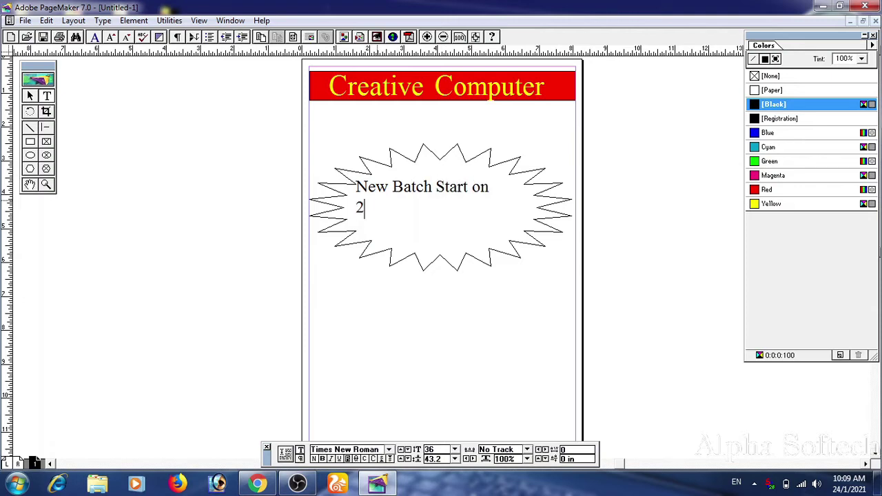
{"action": "type", "text": "20 FEB"}
{"action": "key", "text": "Home"}
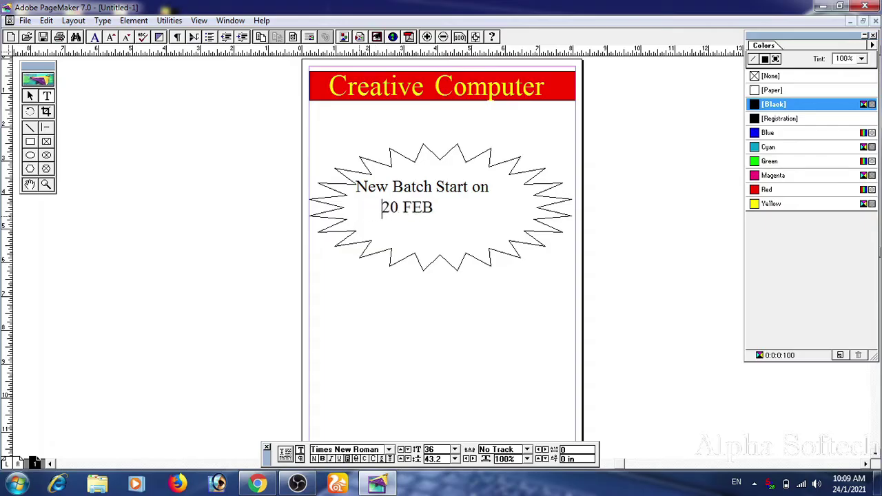
Move the batch announcement text to the middle of the starburst and fill the starburst with Blue.
{"action": "left_click", "coordinate": [30, 95]}
{"action": "left_click", "coordinate": [416, 201]}
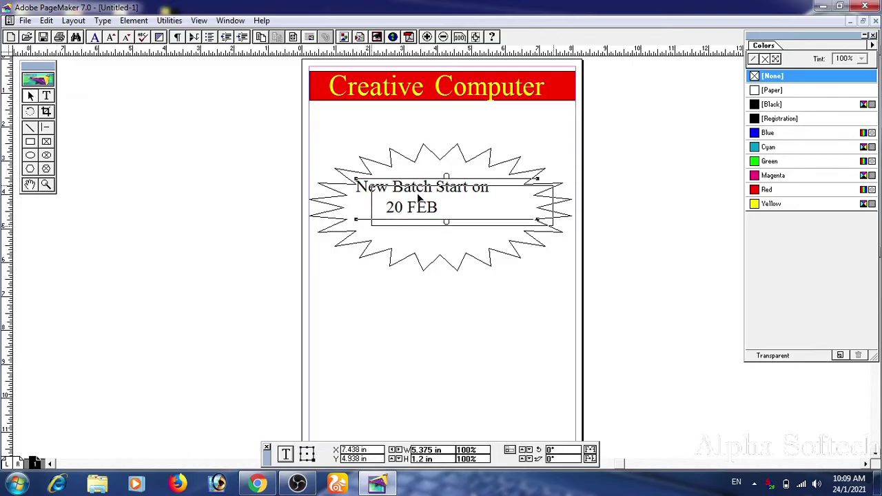
{"action": "left_click_drag", "start_coordinate": [416, 201], "coordinate": [430, 211]}
{"action": "left_click", "coordinate": [463, 148]}
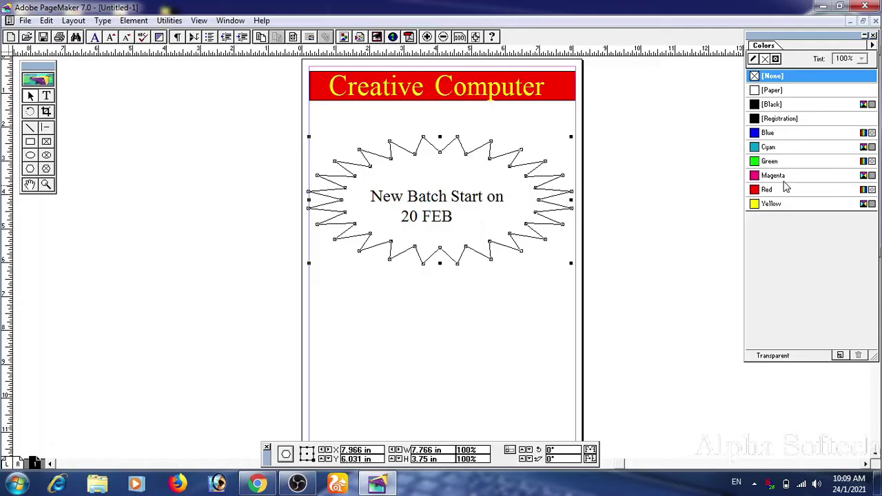
{"action": "left_click", "coordinate": [792, 134]}
Draw a rounded-corner rectangle about 7.87 by 0.75 inches between the heading banner and the starburst.
{"action": "left_click", "coordinate": [30, 142]}
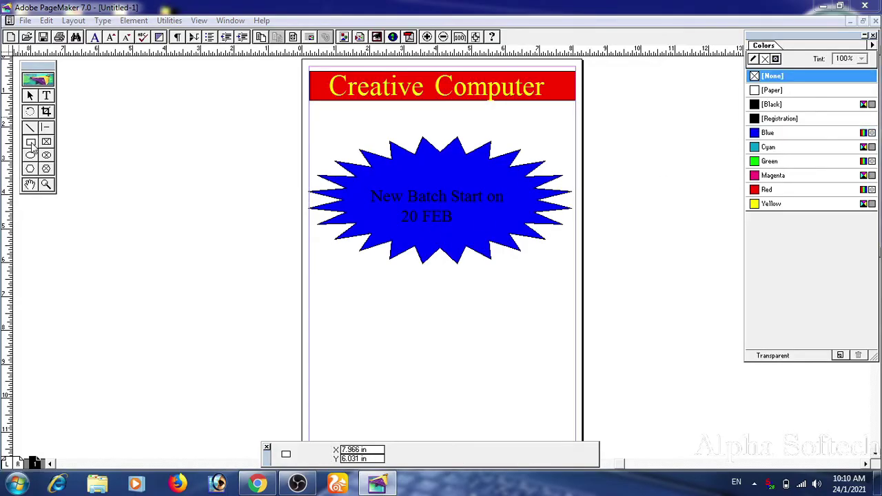
{"action": "double_click", "coordinate": [30, 142]}
{"action": "left_click", "coordinate": [446, 196]}
{"action": "left_click", "coordinate": [488, 194]}
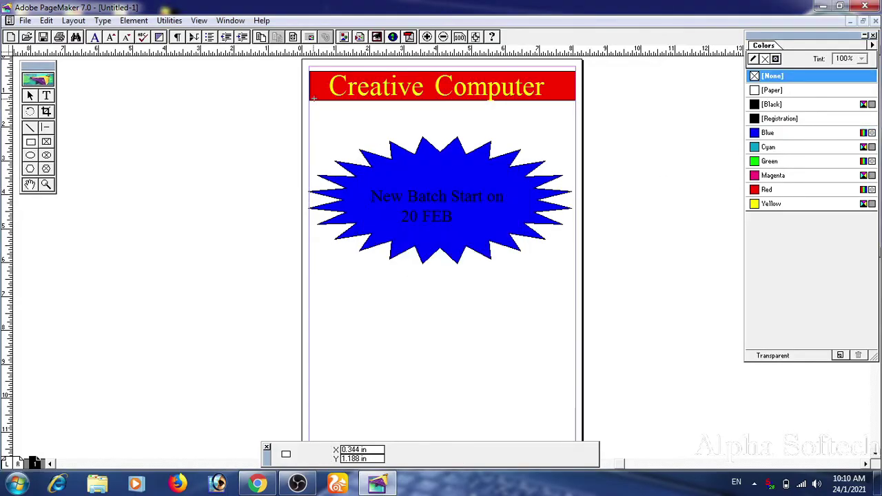
{"action": "mouse_move", "coordinate": [314, 105]}
{"action": "left_mouse_down"}
{"action": "mouse_move", "coordinate": [377, 136]}
{"action": "mouse_move", "coordinate": [583, 136]}
{"action": "mouse_move", "coordinate": [575, 130]}
{"action": "left_mouse_up"}
Add the text "भारत सरकार द्वारा मान्यता प्राप्त" inside the rounded rectangle in Kruti Dev 010 at size 30.
{"action": "left_click", "coordinate": [46, 96]}
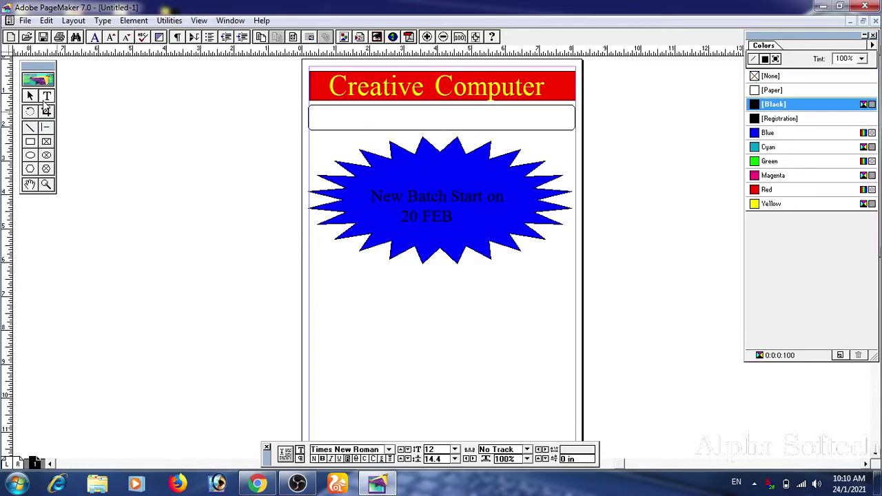
{"action": "left_click_drag", "start_coordinate": [309, 105], "coordinate": [575, 129]}
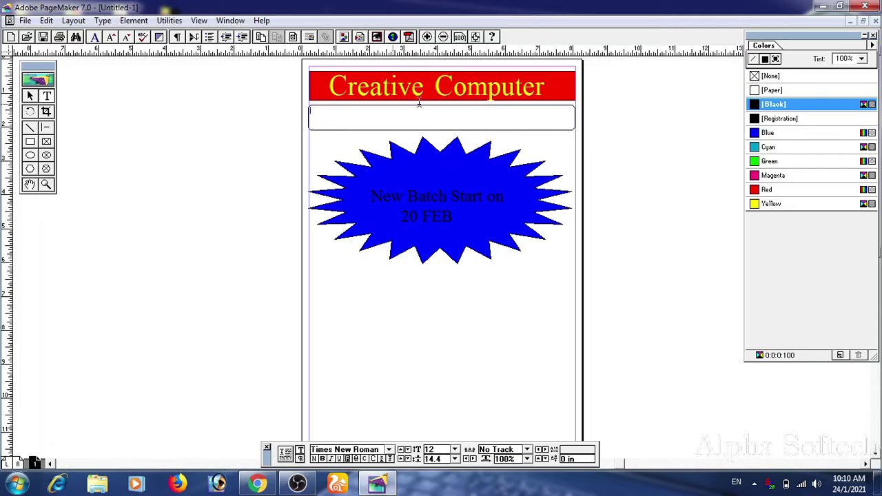
{"action": "left_click", "coordinate": [455, 451]}
{"action": "left_click", "coordinate": [442, 426]}
{"action": "left_click", "coordinate": [389, 451]}
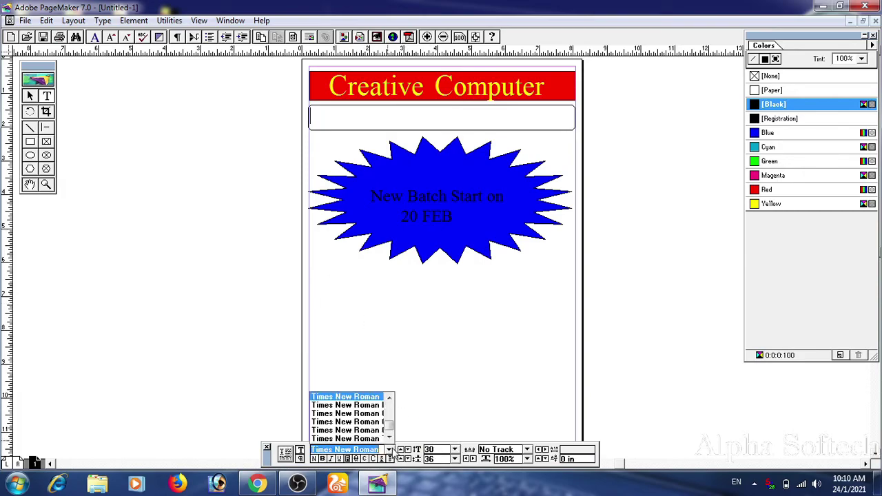
{"action": "type", "text": "Kry"}
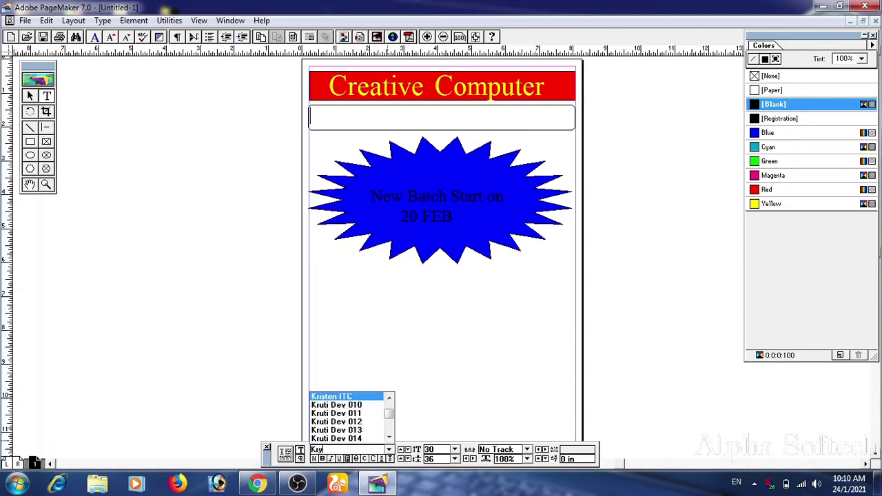
{"action": "left_click", "coordinate": [353, 406]}
{"action": "type", "text": "}kjk ekU;rk izkIr"}
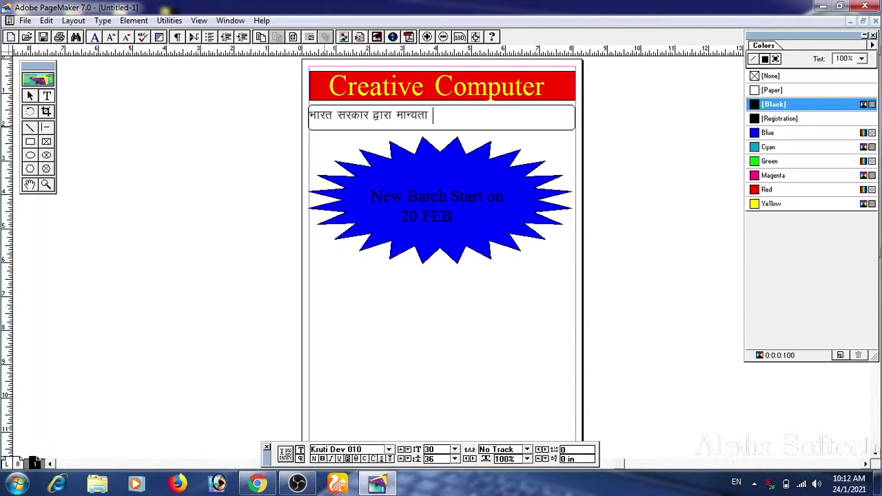
Enlarge the whole Hindi line in the rounded rectangle to size 50.
{"action": "key", "text": "ctrl+a"}
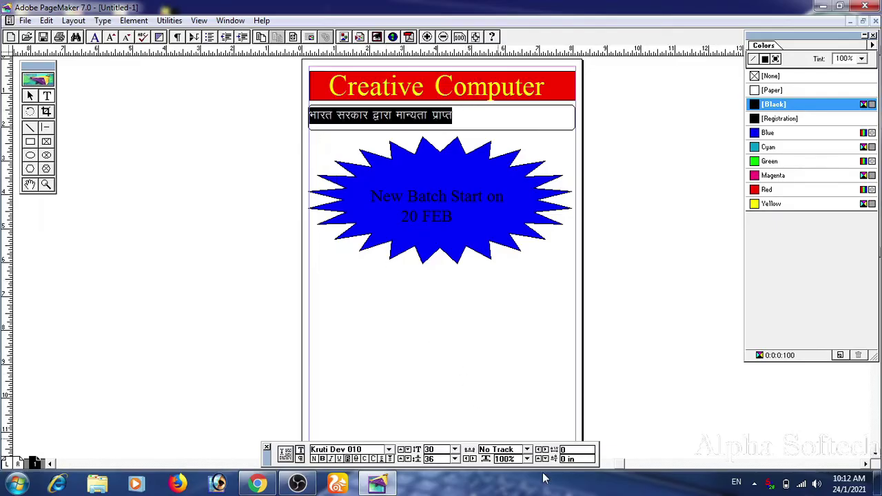
{"action": "left_click", "coordinate": [455, 449]}
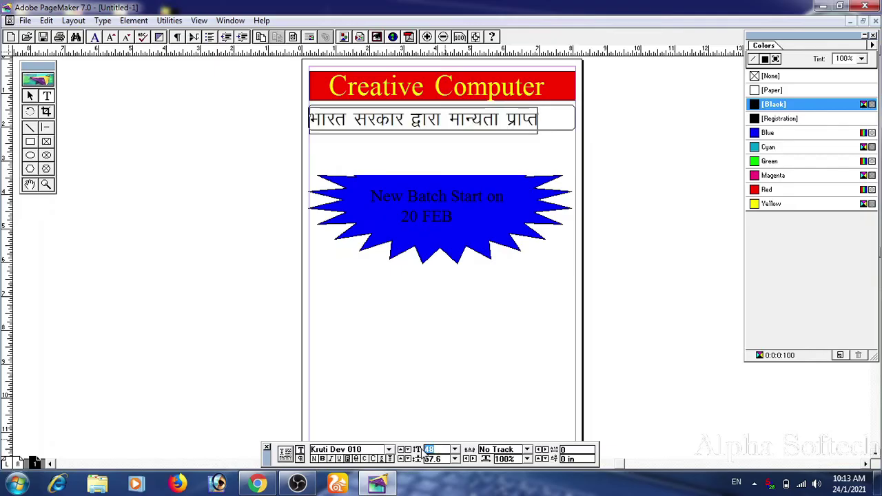
{"action": "type", "text": "50"}
{"action": "key", "text": "Return"}
{"action": "left_click", "coordinate": [29, 96]}
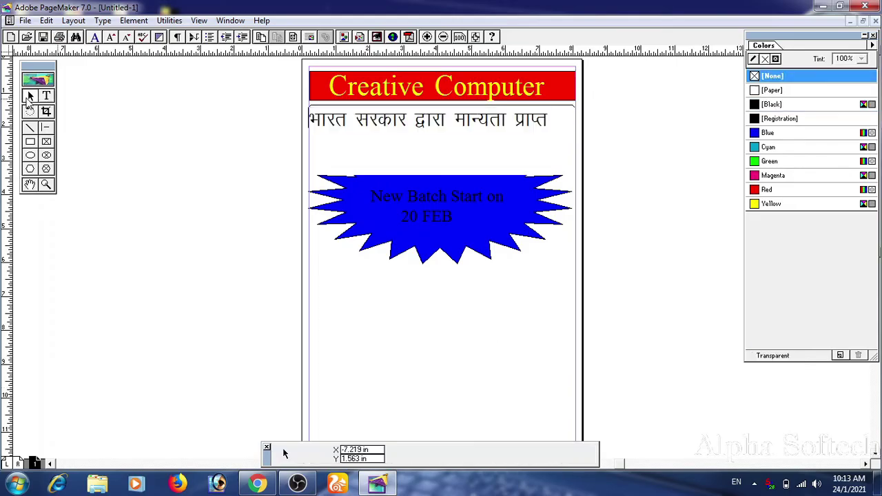
{"action": "left_click", "coordinate": [524, 200]}
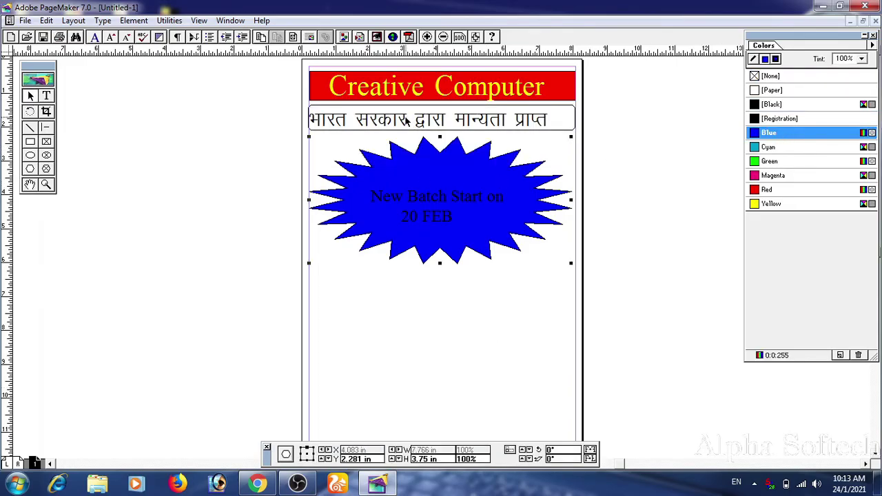
Fill the rounded rectangle behind the Hindi line with Yellow.
{"action": "left_click", "coordinate": [407, 121]}
{"action": "left_click", "coordinate": [779, 119]}
{"action": "left_click", "coordinate": [780, 134]}
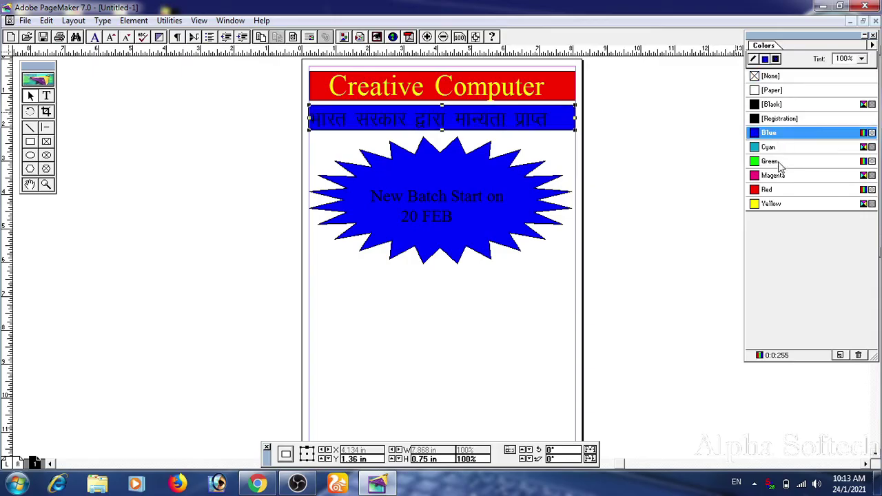
{"action": "left_click", "coordinate": [805, 191]}
{"action": "left_click", "coordinate": [807, 204]}
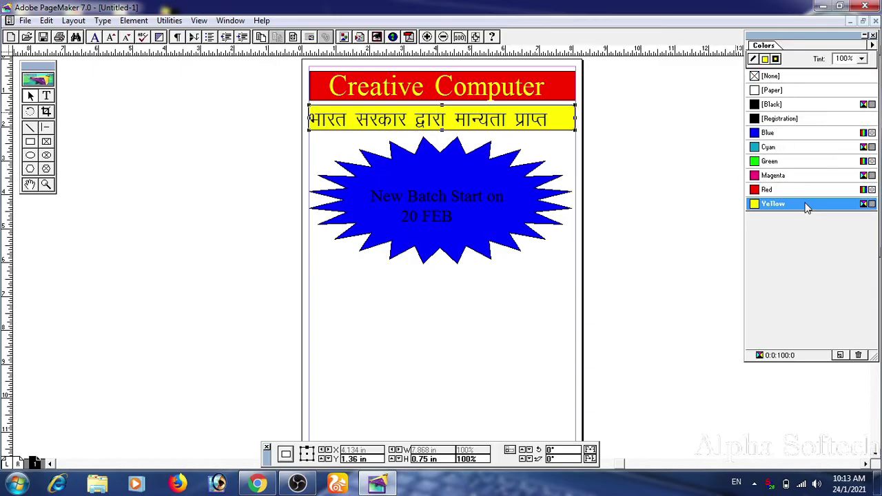
Color the Hindi line Red and reapply Yellow to the rounded rectangle behind it.
{"action": "left_click", "coordinate": [46, 96]}
{"action": "left_click_drag", "start_coordinate": [542, 122], "coordinate": [336, 101]}
{"action": "left_click", "coordinate": [796, 194]}
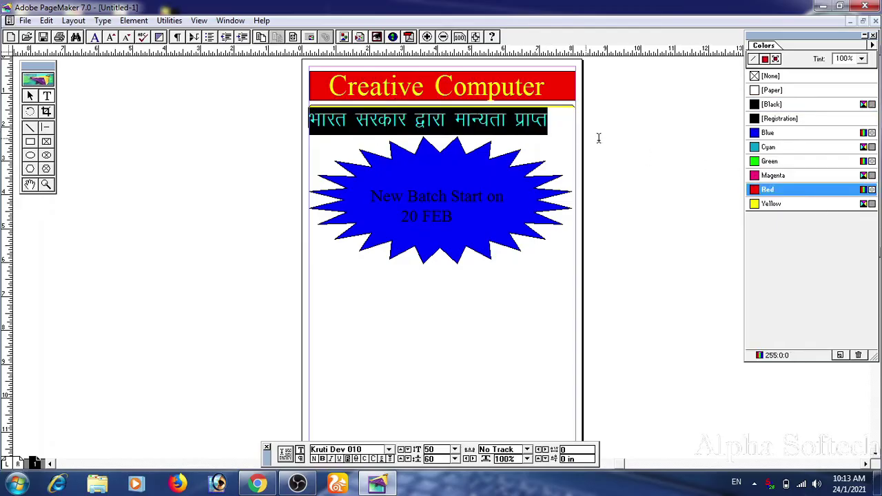
{"action": "left_click", "coordinate": [598, 138]}
{"action": "left_click", "coordinate": [30, 95]}
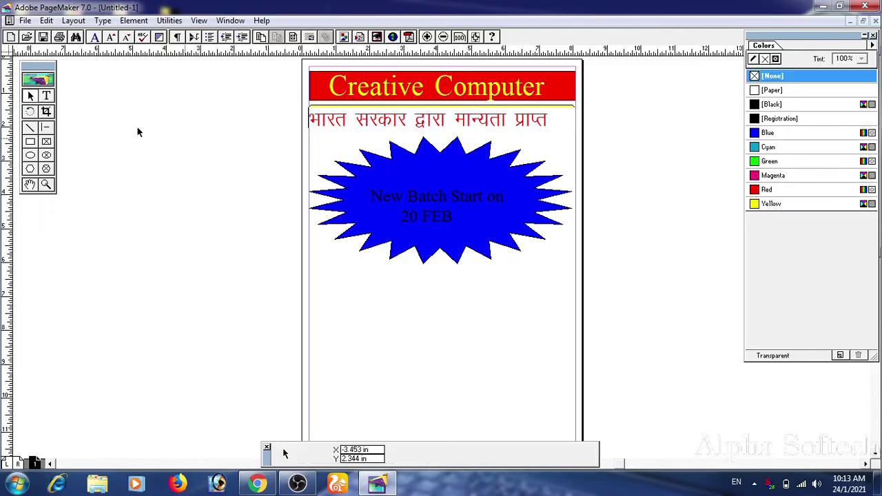
{"action": "left_click", "coordinate": [347, 109]}
{"action": "left_click", "coordinate": [779, 190]}
{"action": "left_click", "coordinate": [781, 204]}
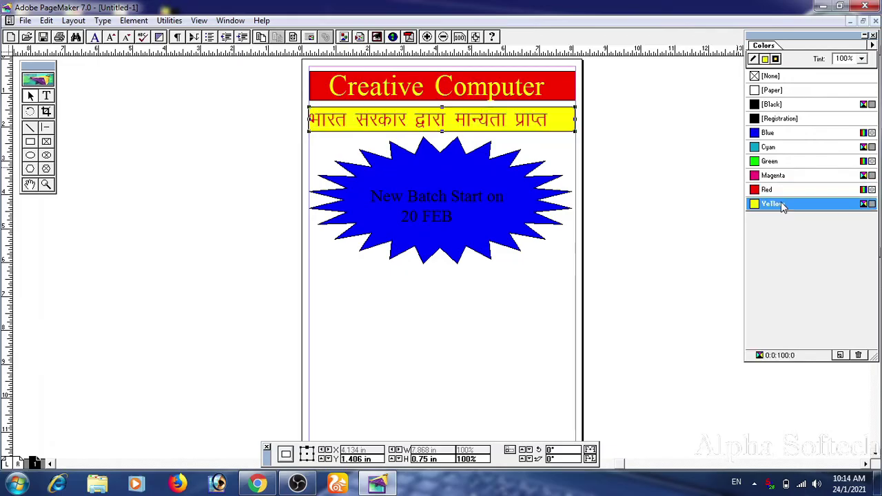
Draw a flat ellipse with a 1pt black outline spanning the page margins below the starburst.
{"action": "double_click", "coordinate": [30, 155]}
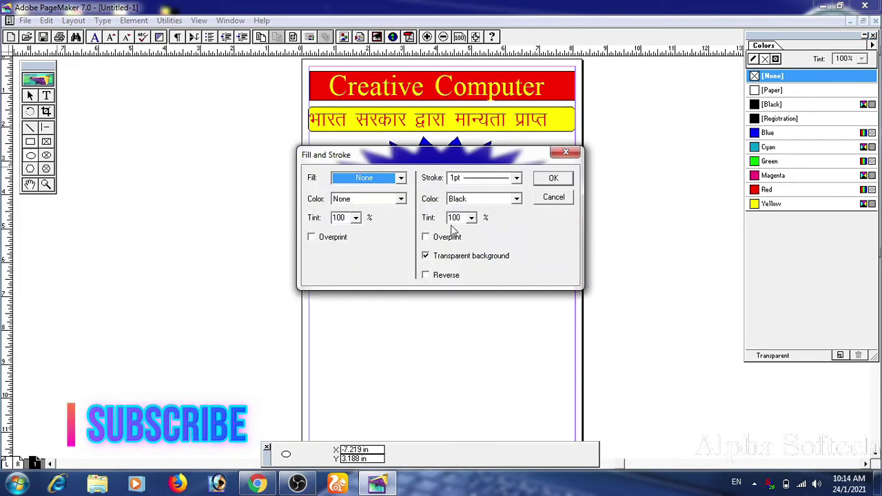
{"action": "left_click", "coordinate": [427, 236]}
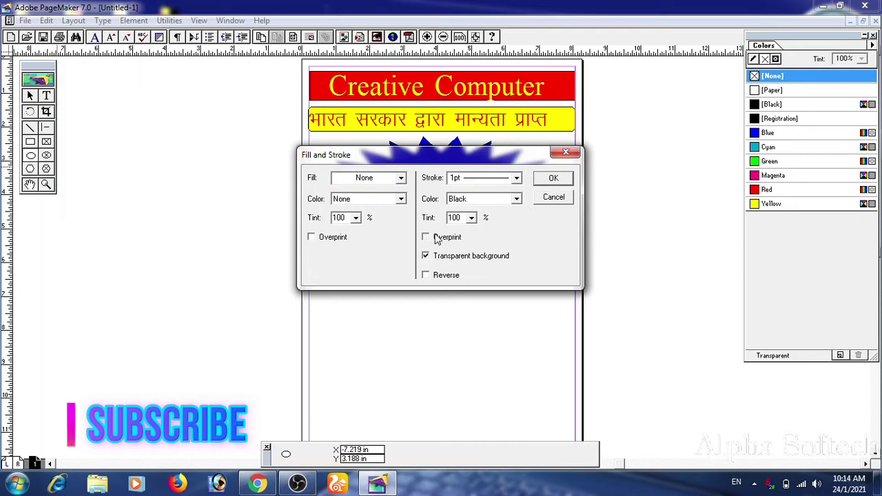
{"action": "left_click", "coordinate": [553, 178]}
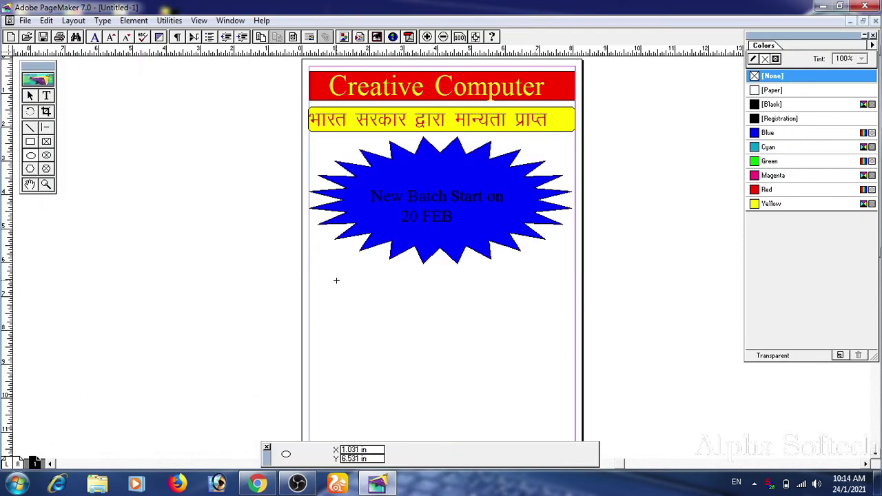
{"action": "mouse_move", "coordinate": [336, 280]}
{"action": "left_mouse_down"}
{"action": "mouse_move", "coordinate": [418, 366]}
{"action": "mouse_move", "coordinate": [558, 393]}
{"action": "left_mouse_up"}
{"action": "left_click_drag", "start_coordinate": [447, 393], "coordinate": [444, 320]}
Add the text "ADCA, PGDCA, Tally" inside the ellipse in Blue at size 36.
{"action": "left_click", "coordinate": [46, 98]}
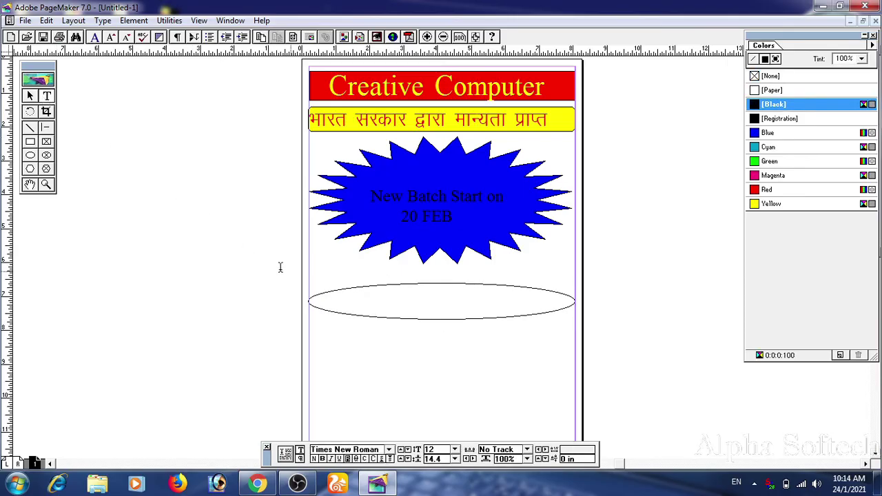
{"action": "left_click_drag", "start_coordinate": [327, 284], "coordinate": [565, 319]}
{"action": "left_click", "coordinate": [455, 449]}
{"action": "left_click", "coordinate": [433, 416]}
{"action": "left_click", "coordinate": [786, 133]}
{"action": "type", "text": "ADCA, PGDCA, Tally"}
{"action": "key", "text": "Escape"}
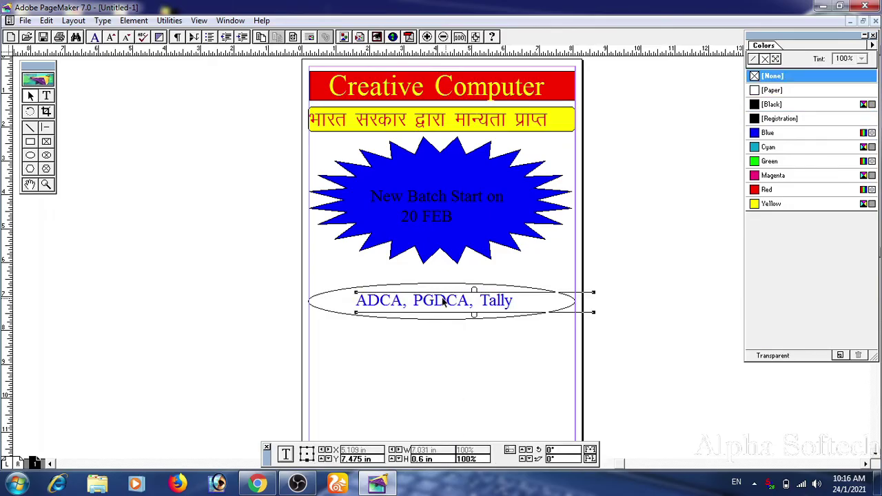
Fill the ellipse with Red and enlarge the course names inside it to size 48.
{"action": "left_click", "coordinate": [773, 175]}
{"action": "left_click", "coordinate": [766, 189]}
{"action": "left_click", "coordinate": [46, 95]}
{"action": "left_click_drag", "start_coordinate": [513, 304], "coordinate": [360, 295]}
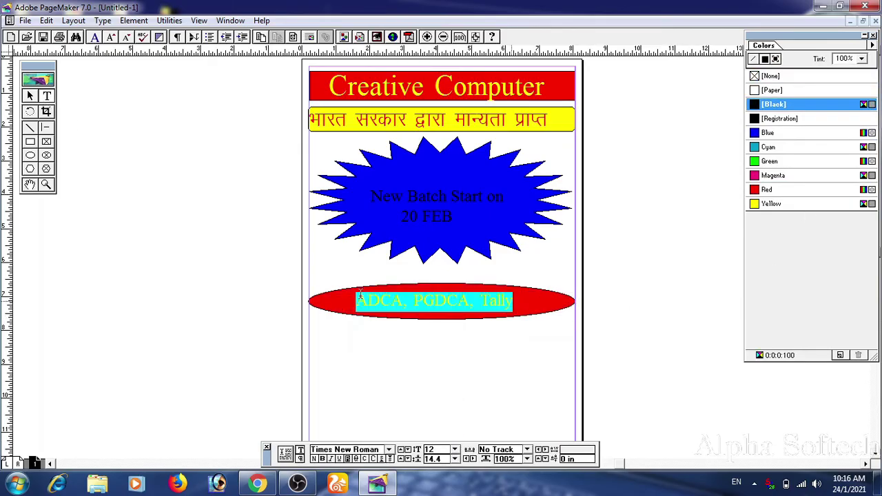
{"action": "left_click", "coordinate": [455, 449]}
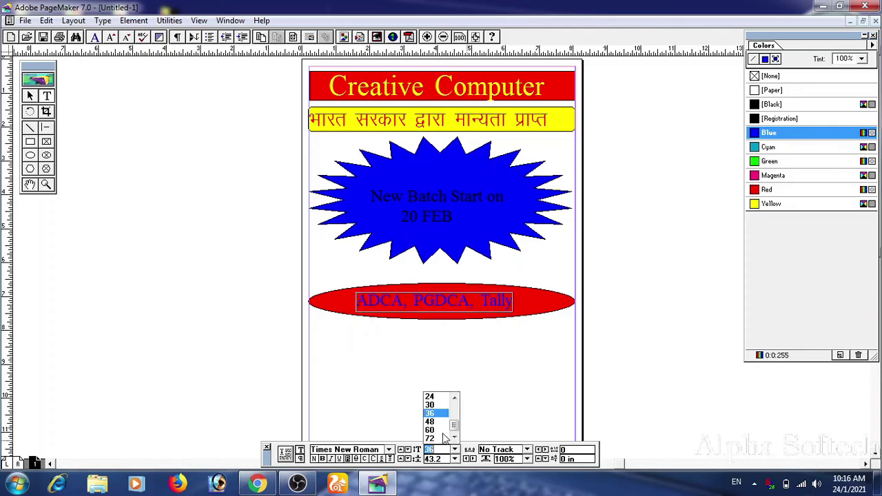
{"action": "left_click", "coordinate": [435, 418]}
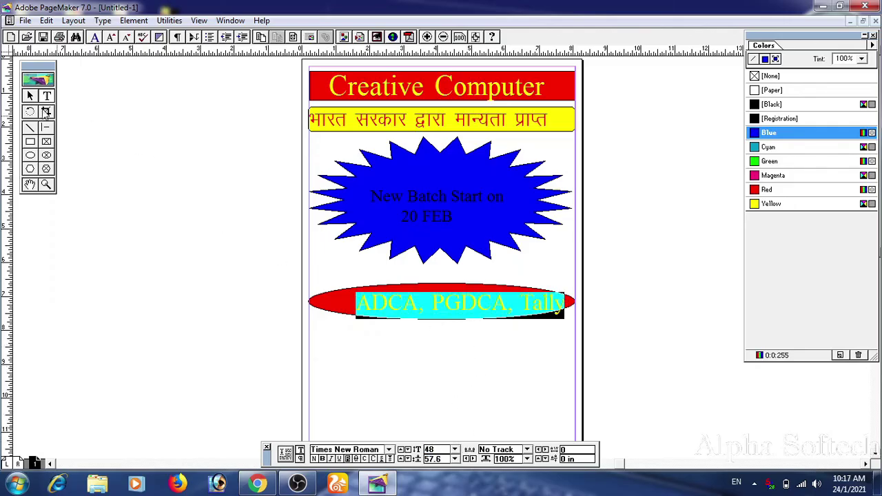
{"action": "left_click", "coordinate": [528, 342]}
Add the text "50% OFF IN COURSE FEE" below the ellipse and "RS-14000" on a separate line beneath it.
{"action": "left_click_drag", "start_coordinate": [316, 344], "coordinate": [570, 385]}
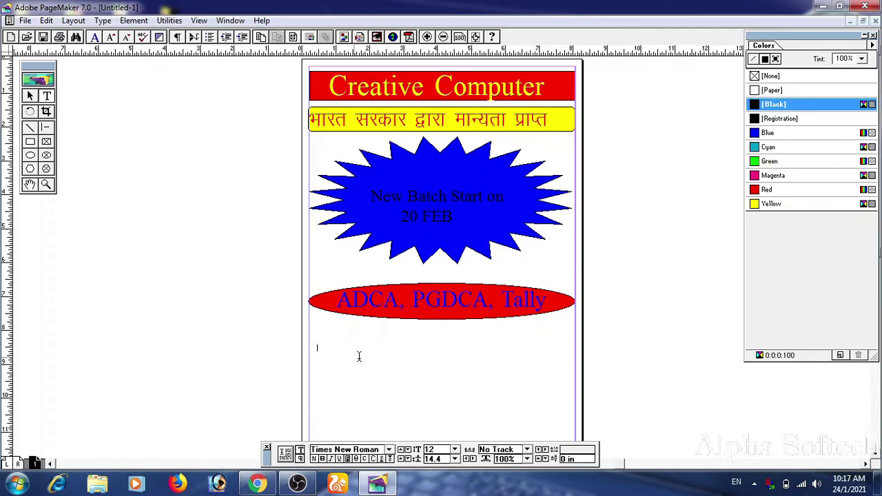
{"action": "left_click", "coordinate": [454, 449]}
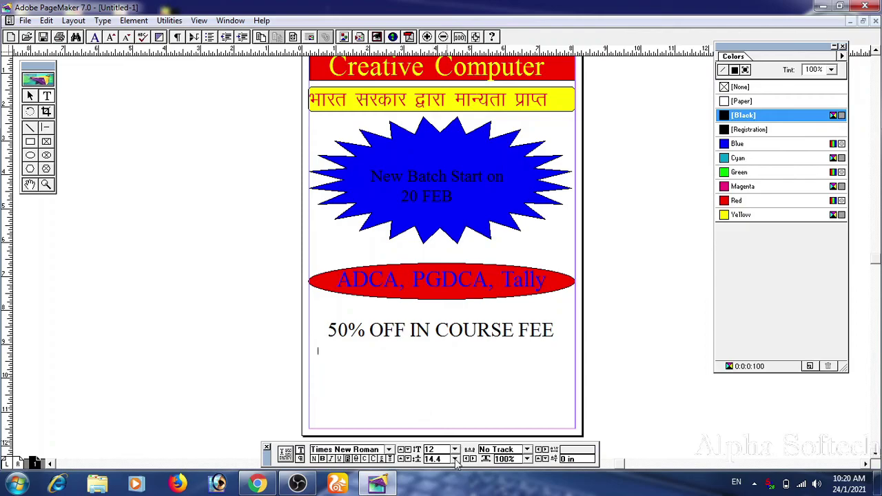
{"action": "left_click", "coordinate": [455, 459]}
{"action": "left_click", "coordinate": [455, 459]}
{"action": "left_click", "coordinate": [455, 450]}
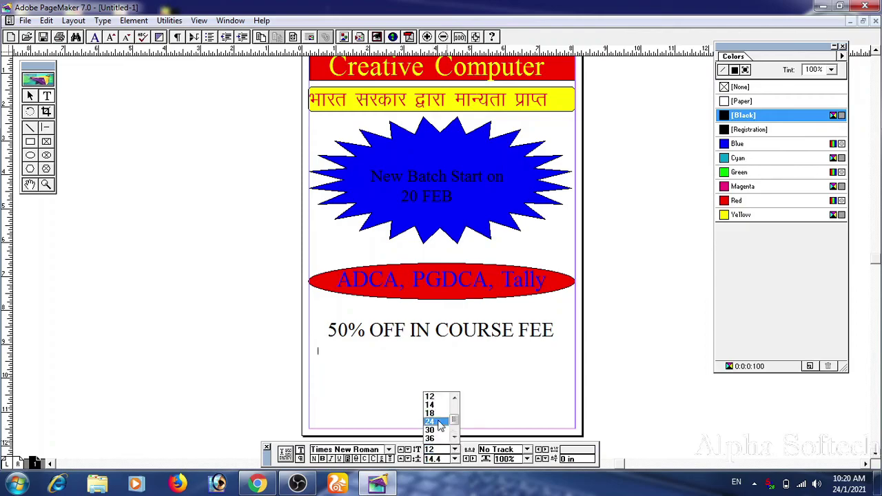
{"action": "left_click", "coordinate": [430, 421]}
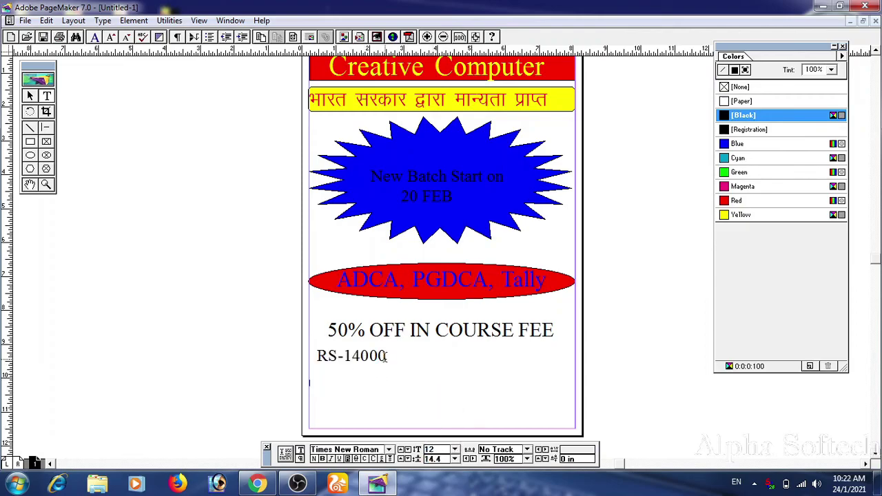
Strike through "RS-14000" with a thick Red line and add the text "ONLY RS-7000" beside it.
{"action": "left_click", "coordinate": [30, 96]}
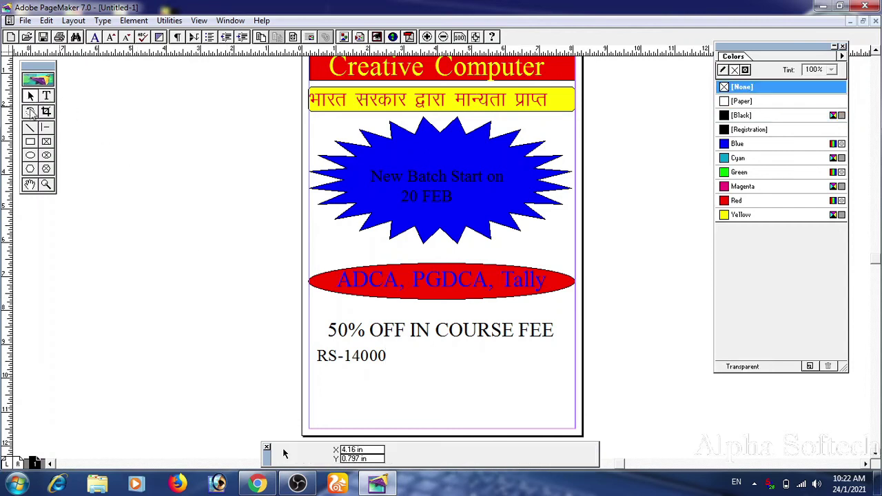
{"action": "left_click", "coordinate": [29, 128]}
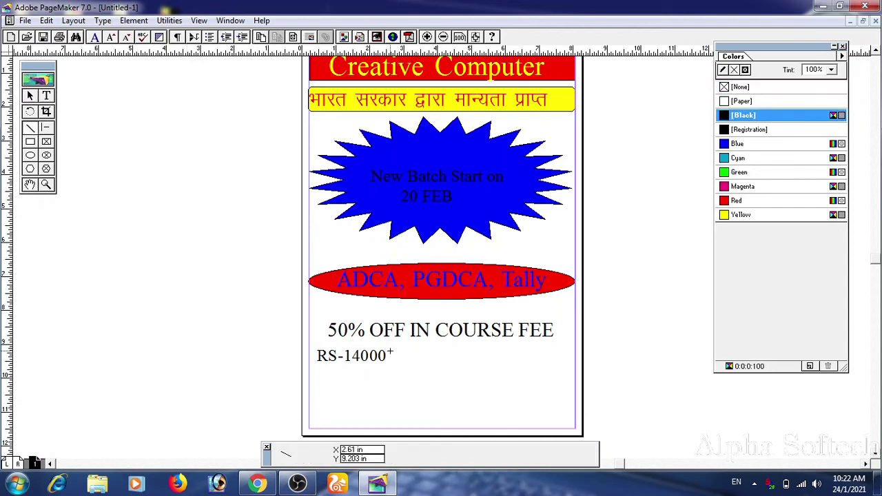
{"action": "left_click_drag", "start_coordinate": [314, 356], "coordinate": [556, 372]}
{"action": "left_click", "coordinate": [45, 96]}
{"action": "type", "text": "ONLY RS-7000"}
{"action": "left_click", "coordinate": [29, 95]}
{"action": "left_click", "coordinate": [417, 364]}
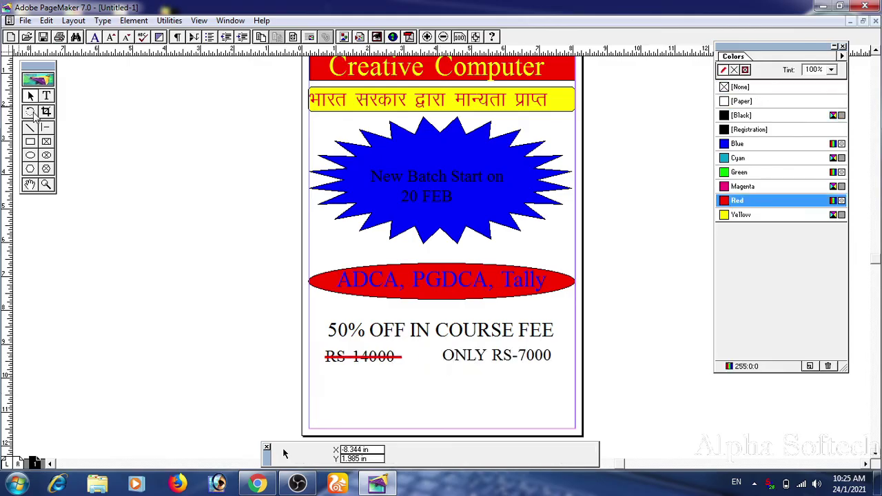
Draw a thick Cyan divider line between the page margins below the prices and add the institute's address under it.
{"action": "left_click", "coordinate": [30, 128]}
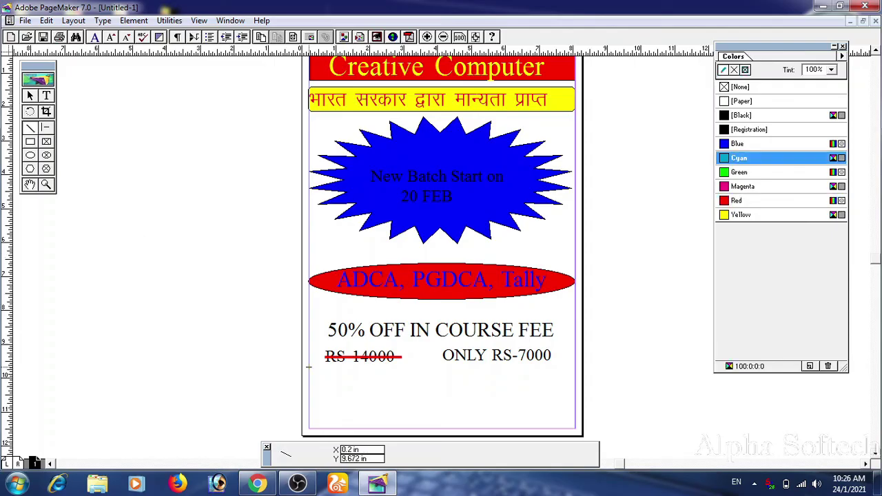
{"action": "left_click_drag", "start_coordinate": [309, 369], "coordinate": [575, 367]}
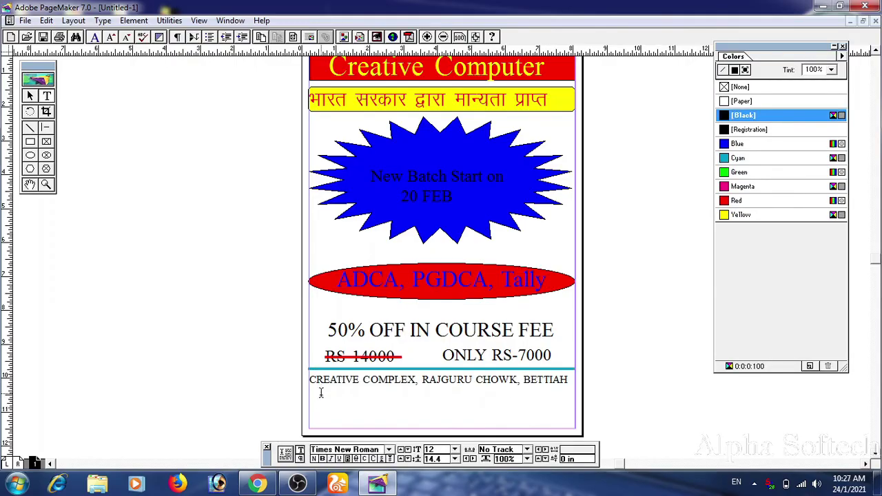
Add a "DIR:-" line with the director's name and qualification below the address at size 24.
{"action": "left_click_drag", "start_coordinate": [314, 394], "coordinate": [473, 426]}
{"action": "left_click", "coordinate": [455, 449]}
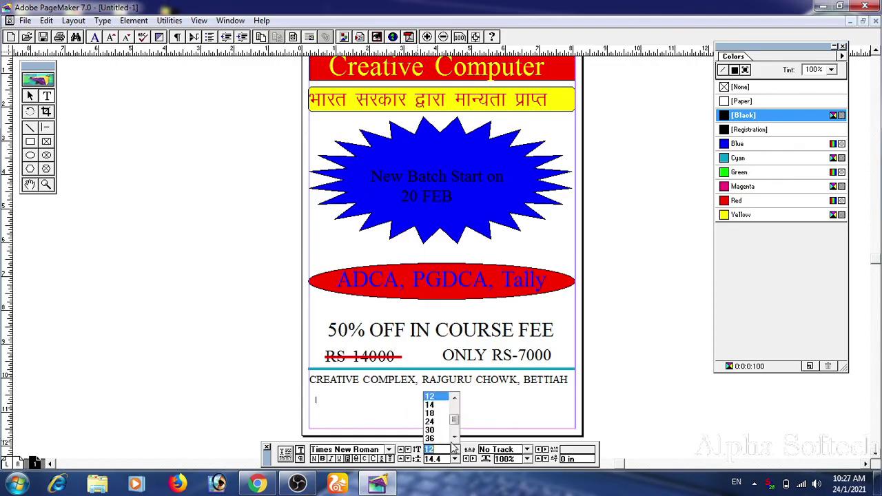
{"action": "left_click", "coordinate": [434, 421]}
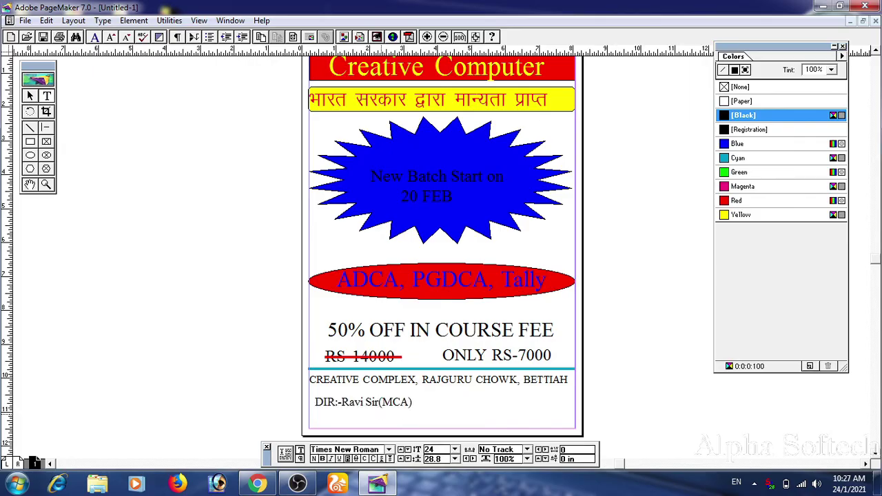
Color the director's name and qualification Blue and the "DIR:-" label Red.
{"action": "left_click", "coordinate": [744, 147]}
{"action": "left_click", "coordinate": [416, 404]}
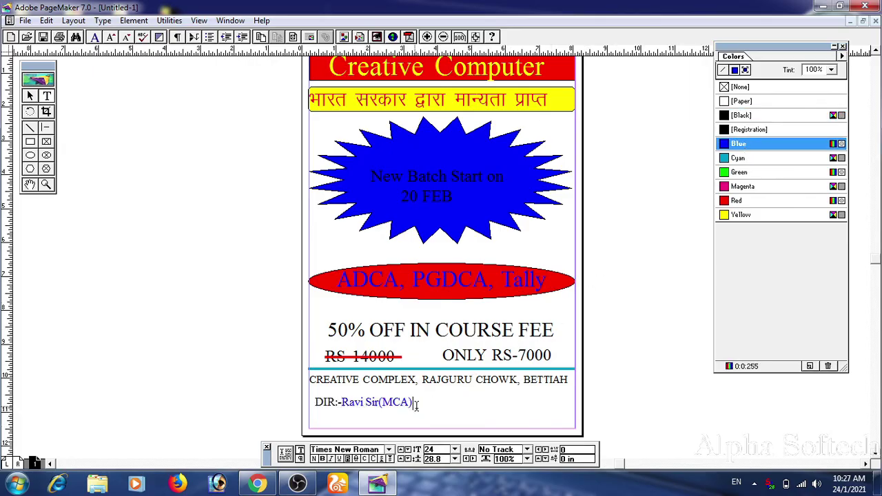
{"action": "left_click_drag", "start_coordinate": [340, 404], "coordinate": [314, 404]}
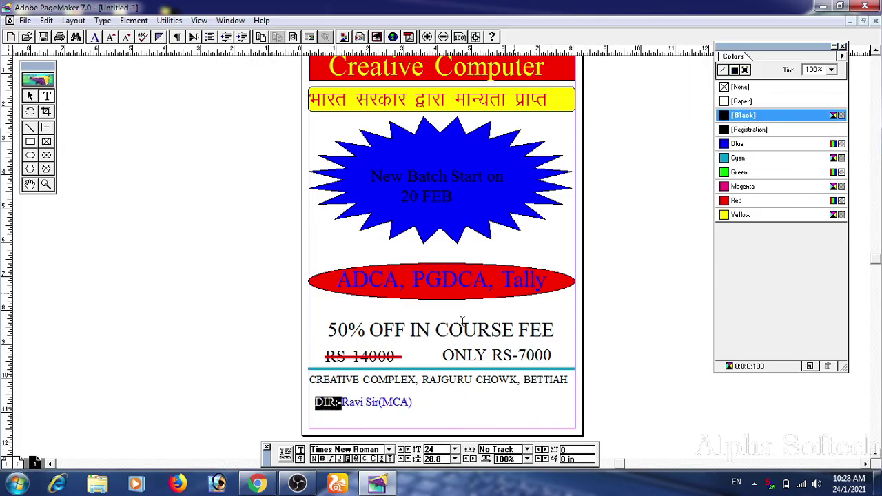
{"action": "left_click", "coordinate": [736, 201]}
{"action": "left_click", "coordinate": [530, 401]}
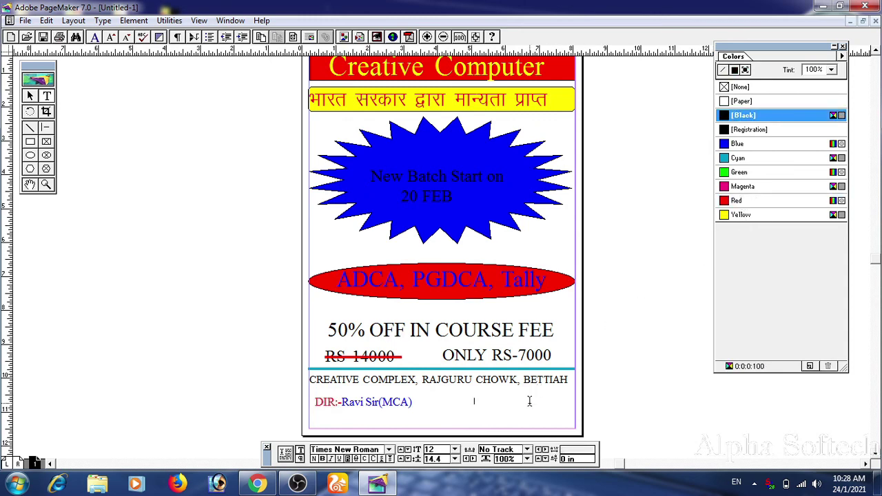